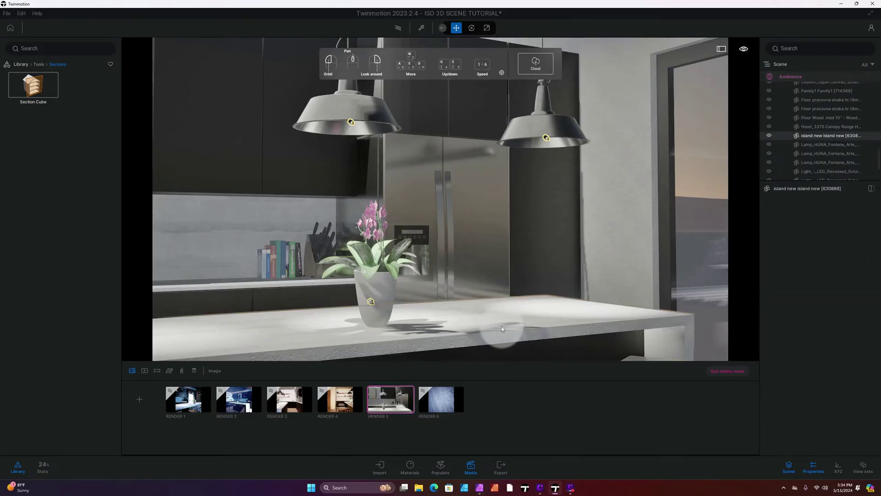
Step: Load the saved Render 5 shot and nudge the camera left to frame the island and orchid
scroll(505, 329, "down", 3)
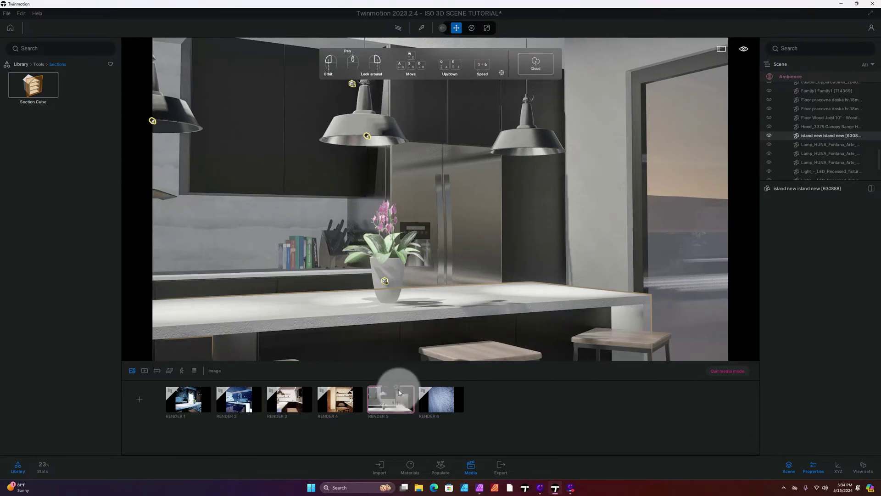
left_click(392, 402)
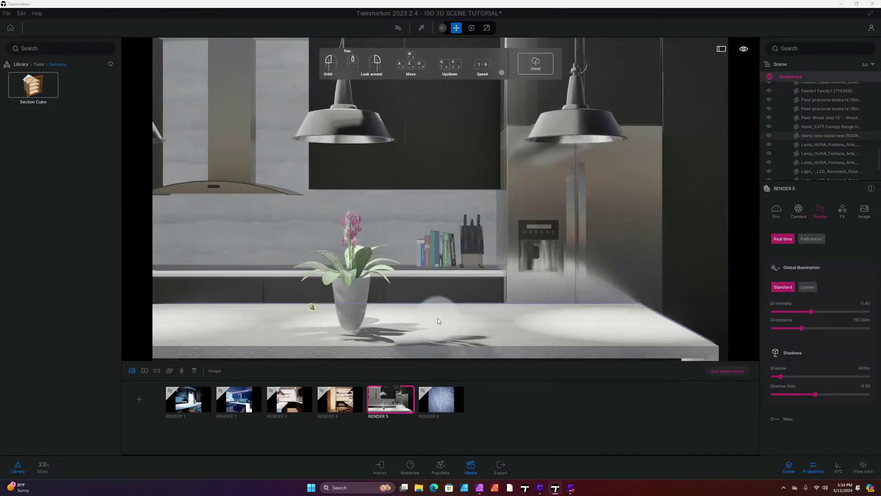
key("a")
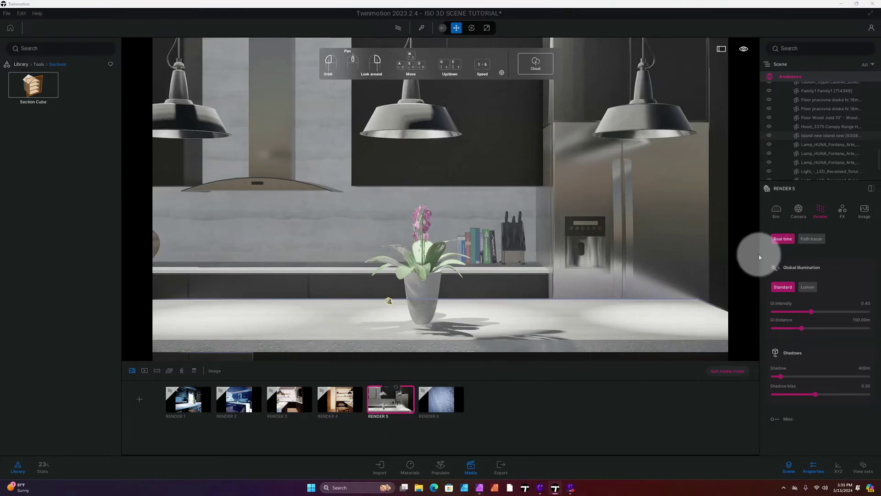
Step: In the Env lighting settings, lower the sun intensity and set sun size to 0.00
left_click(778, 214)
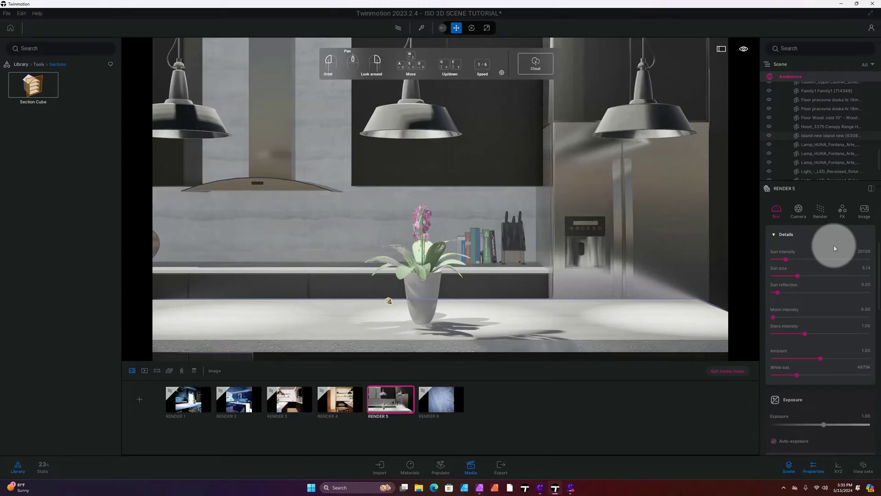
left_click(863, 251)
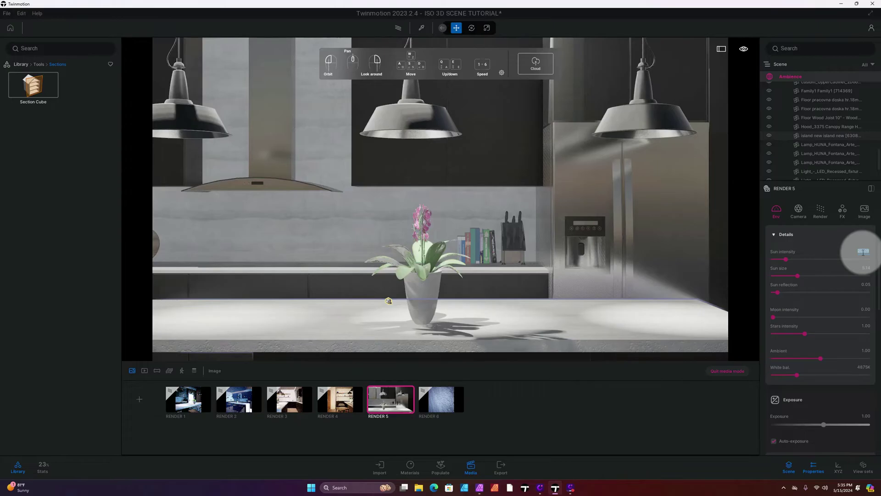
key("BackSpace")
key("Return")
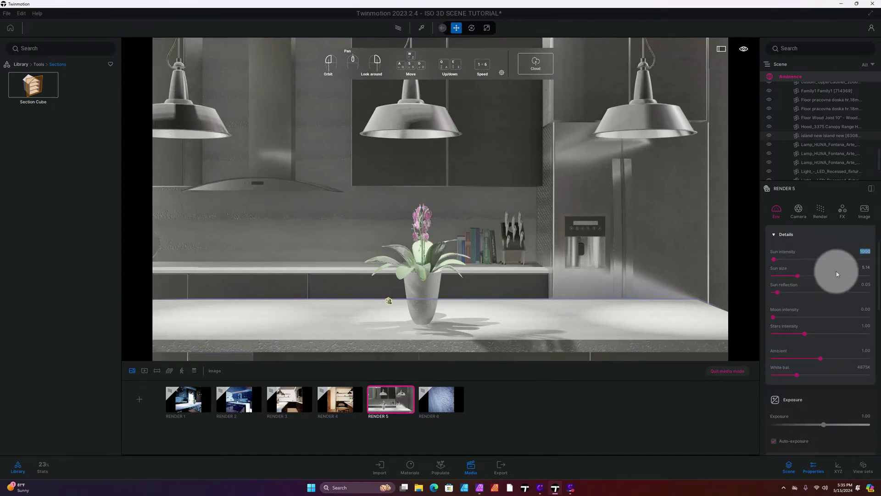
left_click(870, 270)
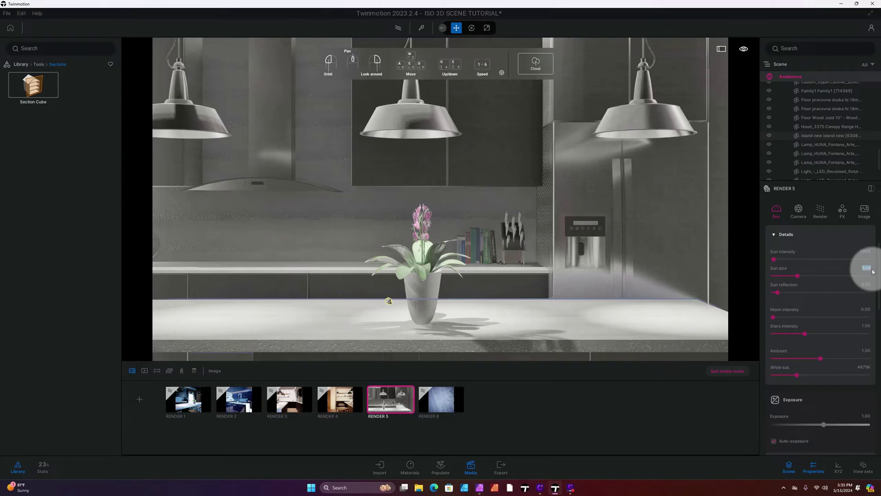
key("BackSpace")
key("Return")
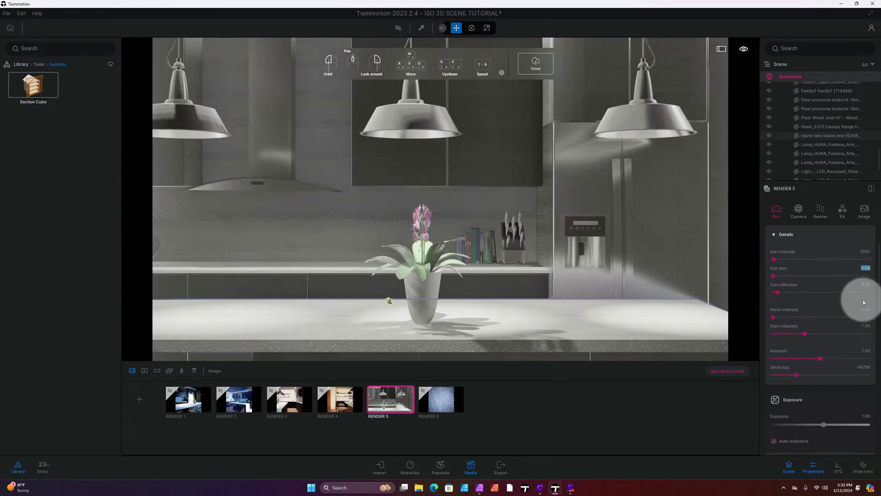
Step: Set sun reflection to 0.25 and return to the Render 5 camera view
left_click(866, 285)
key("BackSpace")
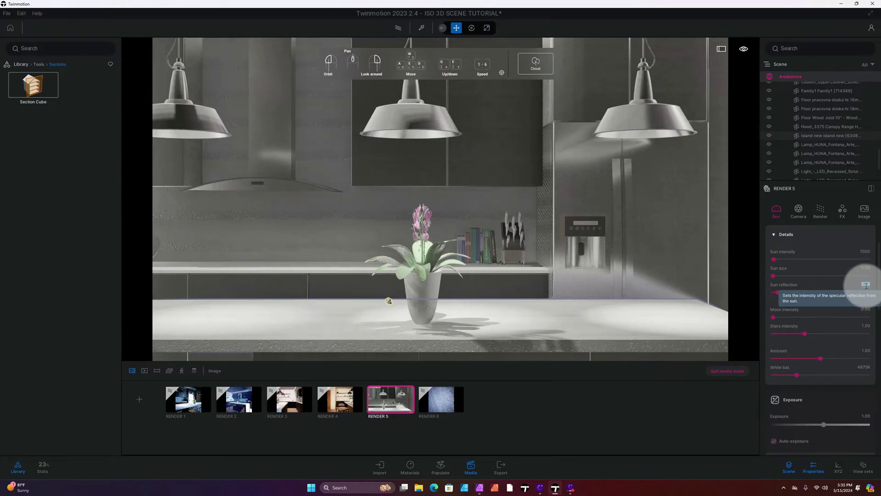
type("0")
key("Return")
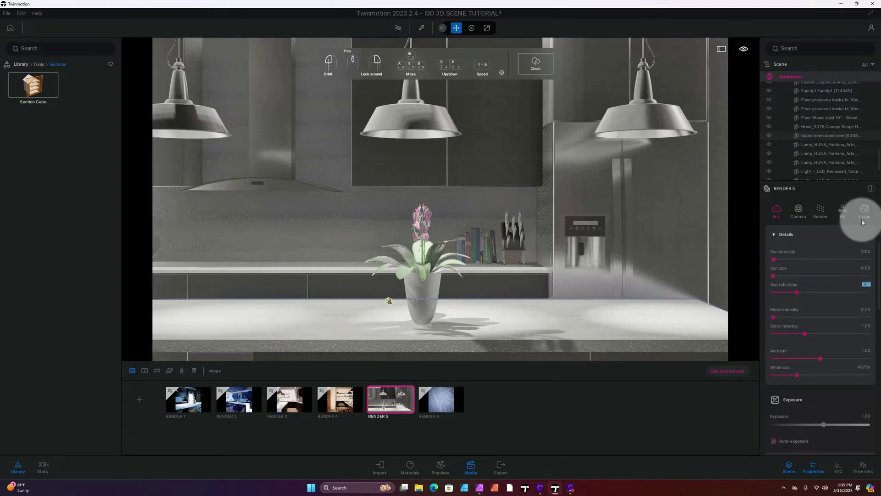
left_click(391, 407)
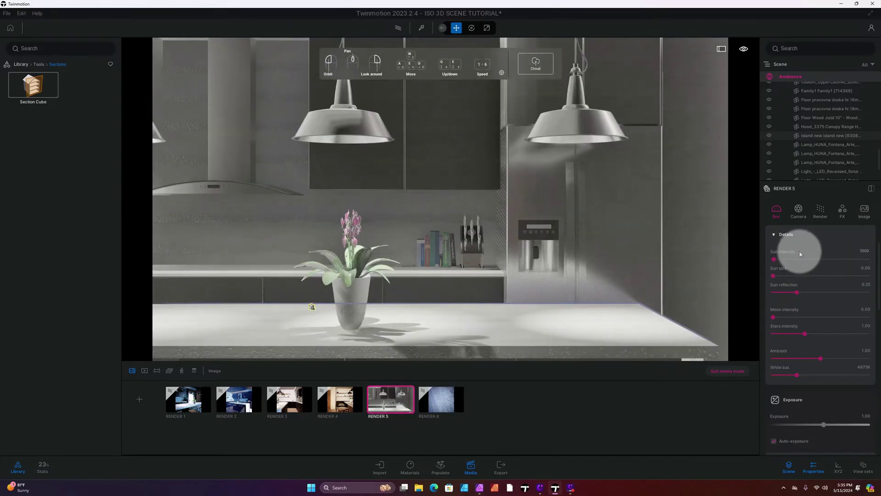
Step: Set Render 5's output image to a custom 4000 × 4000 resolution
left_click(865, 212)
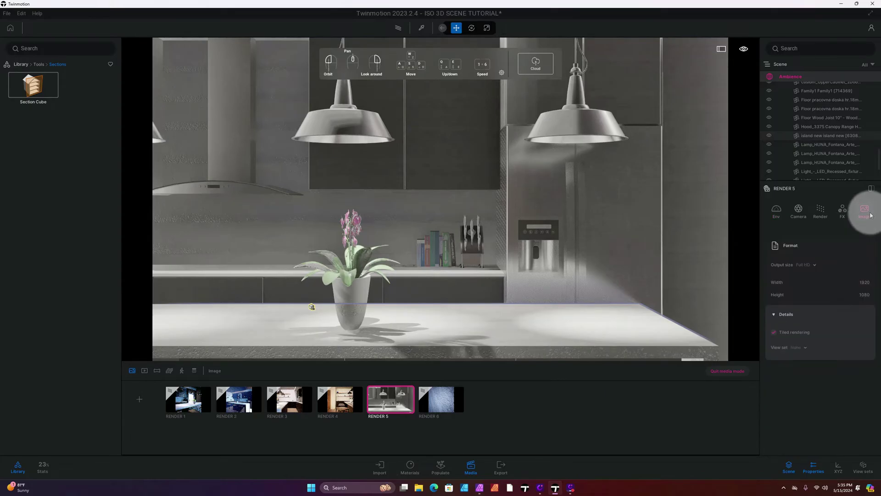
left_click(812, 264)
left_click(818, 264)
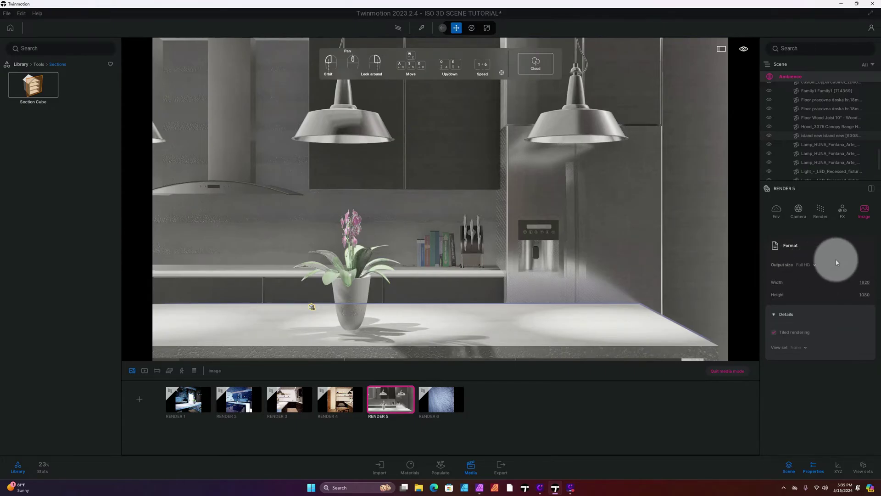
left_click(788, 314)
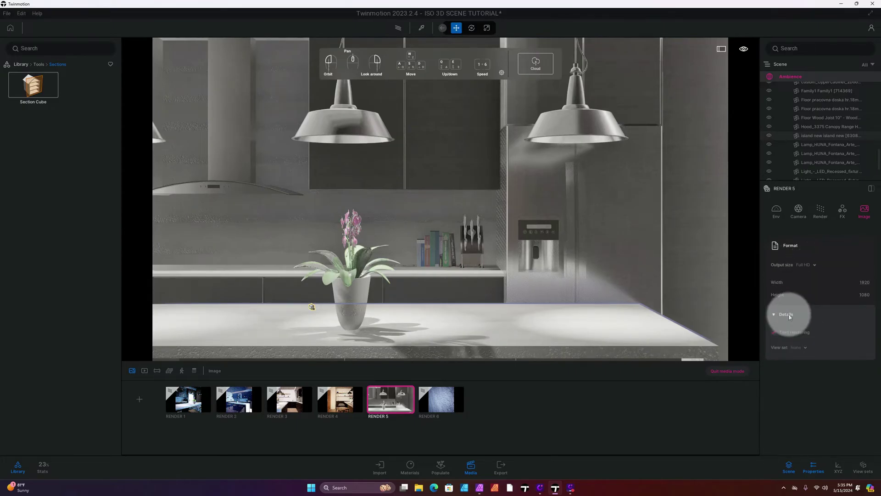
left_click(864, 282)
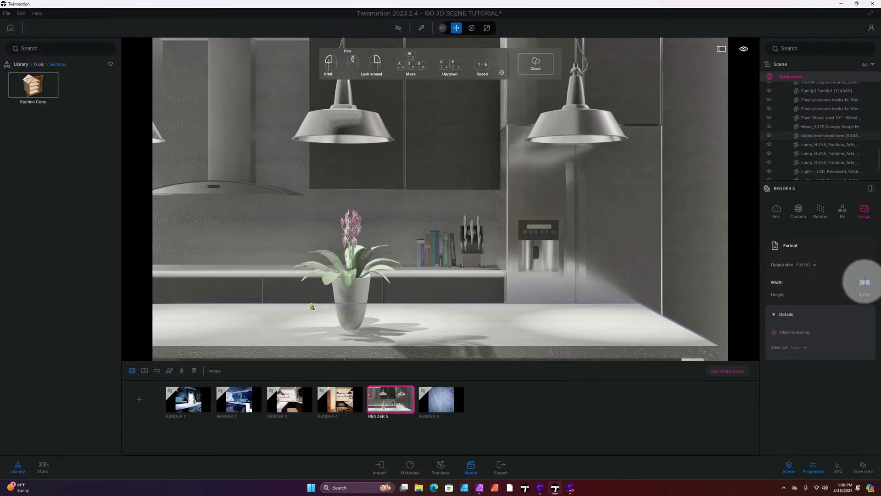
type("4000")
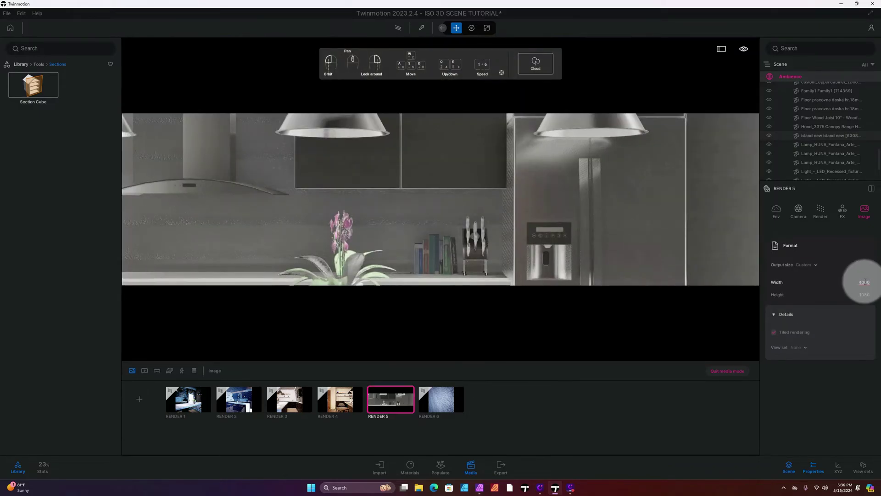
left_click(866, 294)
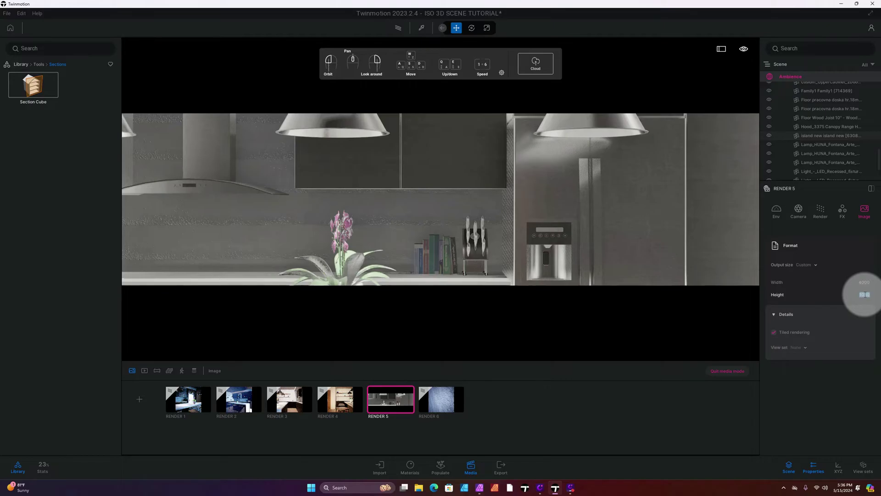
type("1000")
key("Return")
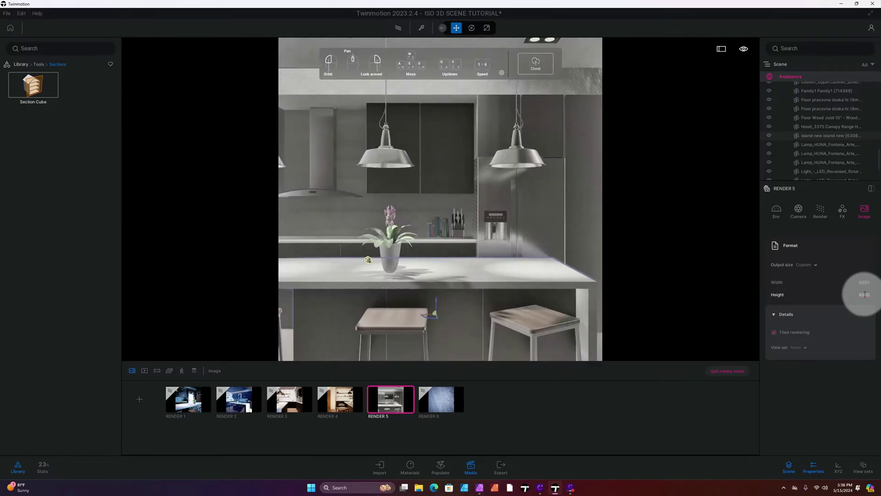
left_click(777, 210)
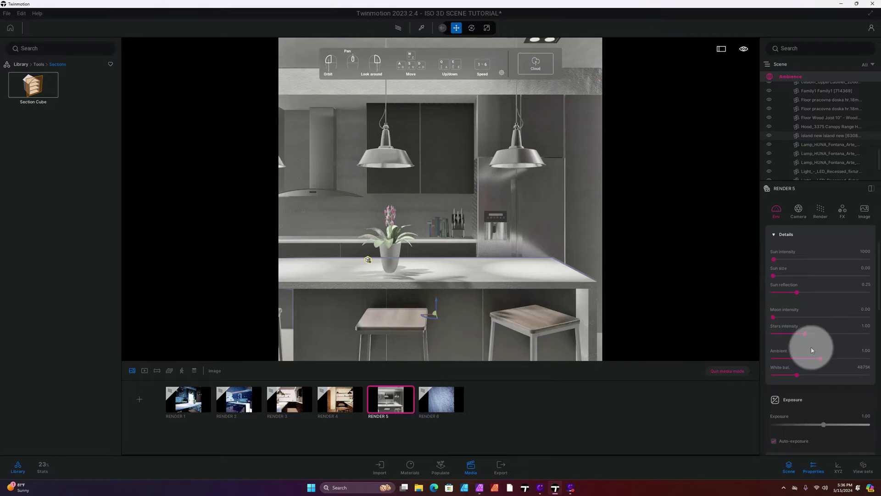
Step: Set ambient light to 2.00 and white balance to 4200K
left_click(858, 348)
type("2")
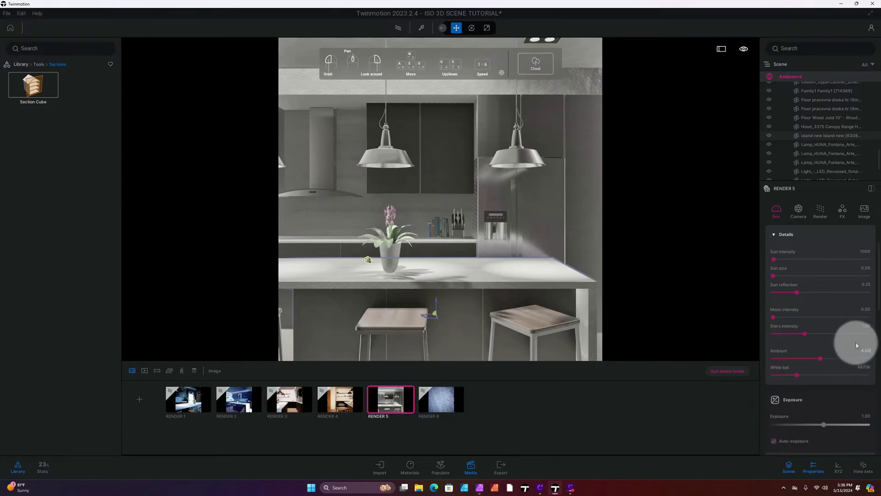
key("Return")
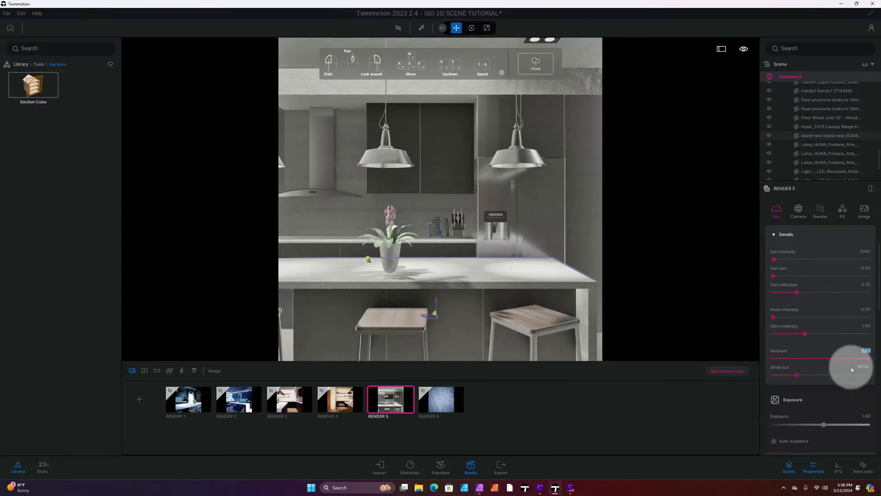
left_click(862, 367)
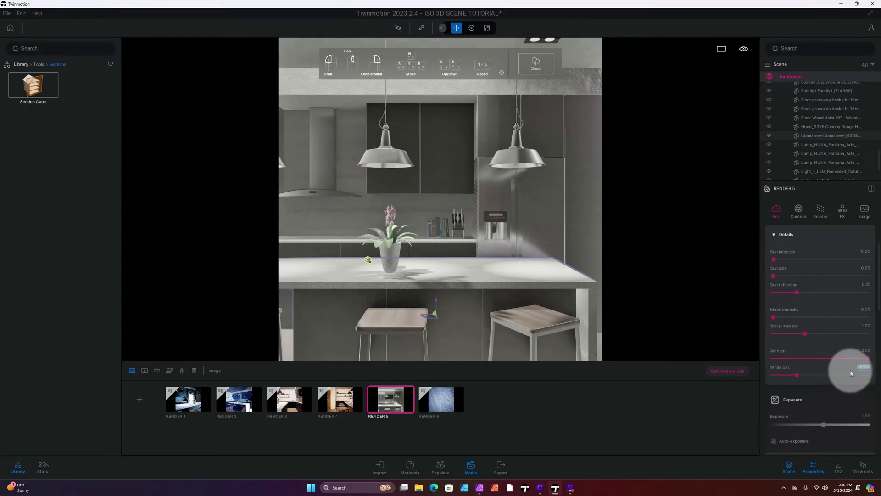
key("BackSpace")
type("00K")
key("Return")
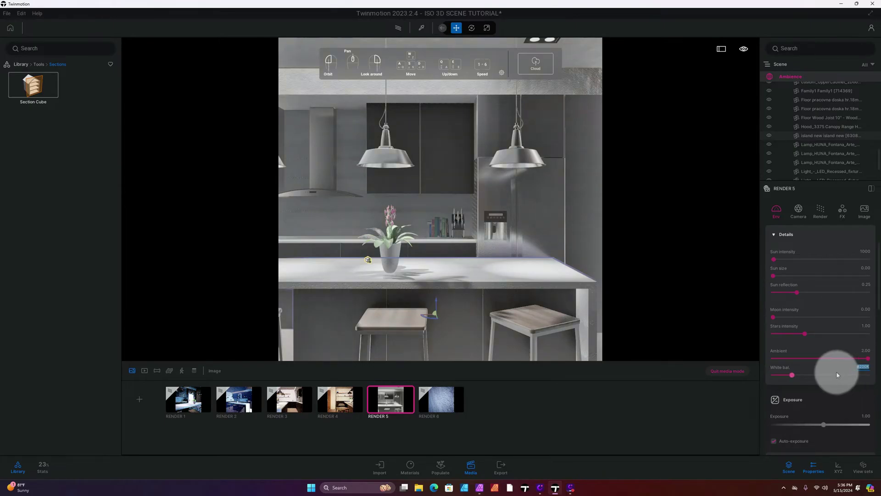
Step: Review the Exposure, Weather and HDRI environment sections, briefly expanding Weather details
scroll(840, 374, "down", 1)
scroll(837, 375, "down", 1)
scroll(842, 370, "down", 1)
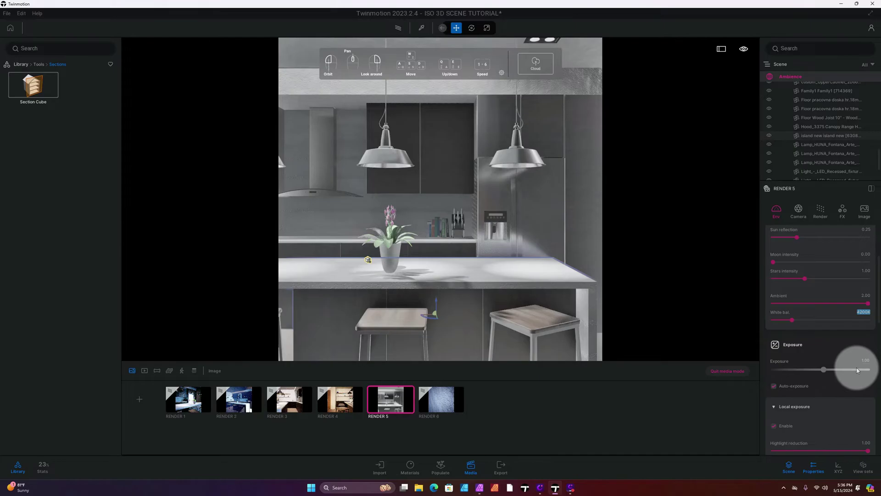
scroll(854, 369, "down", 1)
scroll(848, 369, "down", 1)
scroll(842, 372, "down", 1)
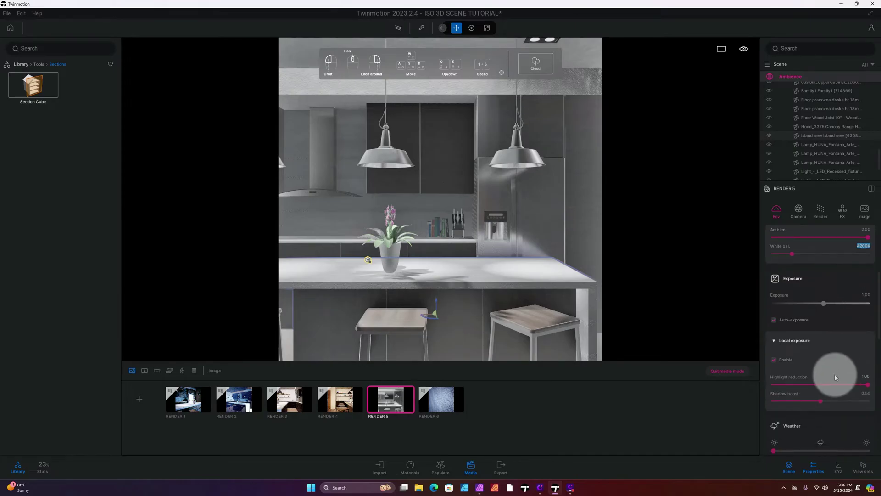
scroll(837, 375, "down", 1)
scroll(836, 375, "down", 1)
scroll(842, 351, "down", 1)
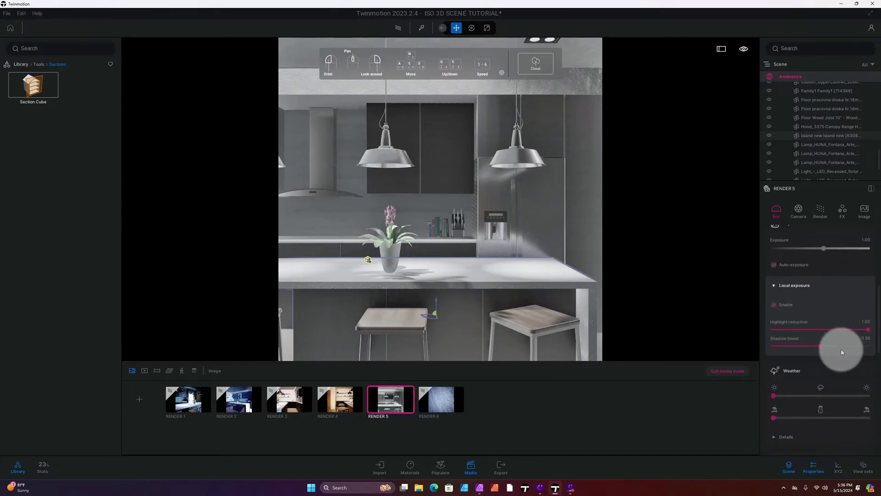
scroll(842, 352, "down", 1)
left_click(809, 403)
scroll(815, 386, "down", 2)
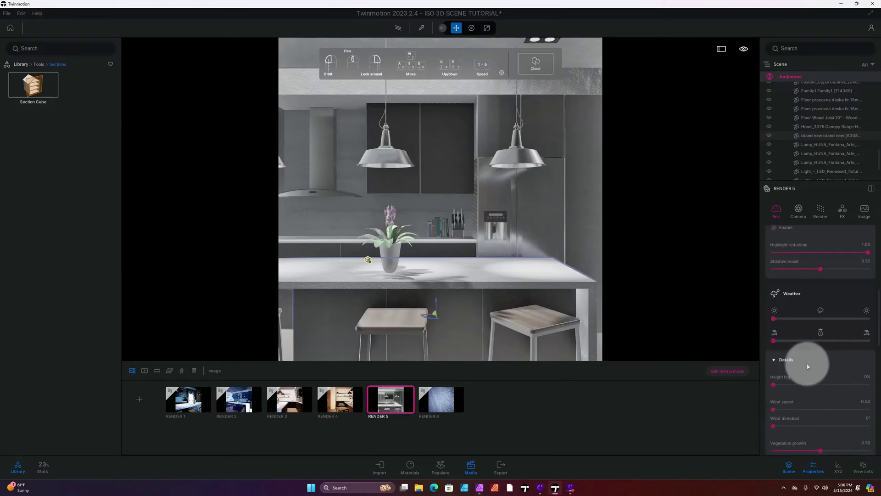
left_click(789, 361)
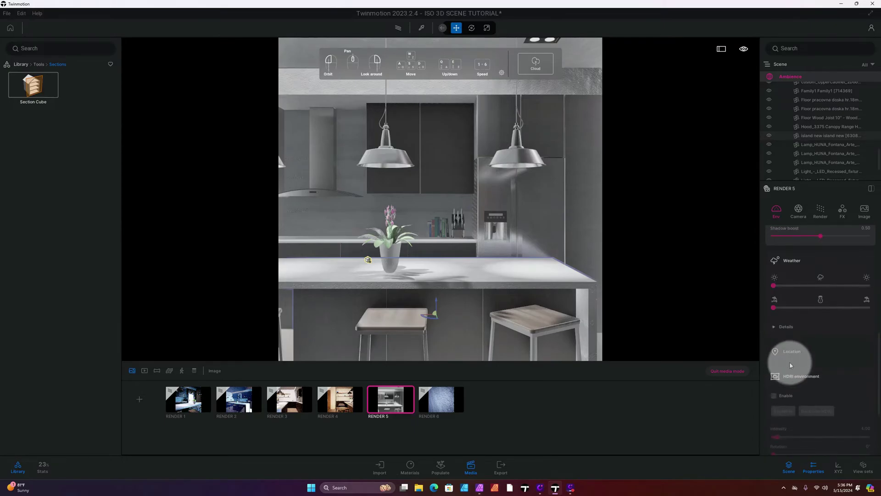
scroll(794, 361, "down", 3)
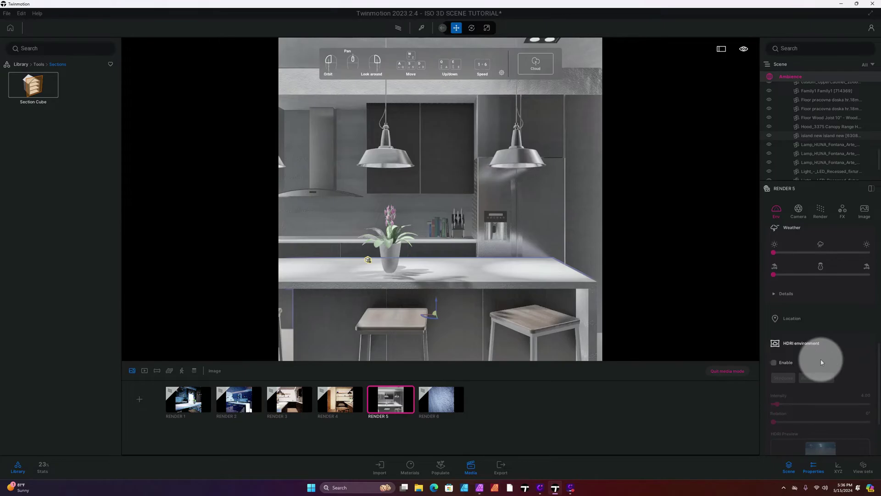
scroll(821, 362, "down", 1)
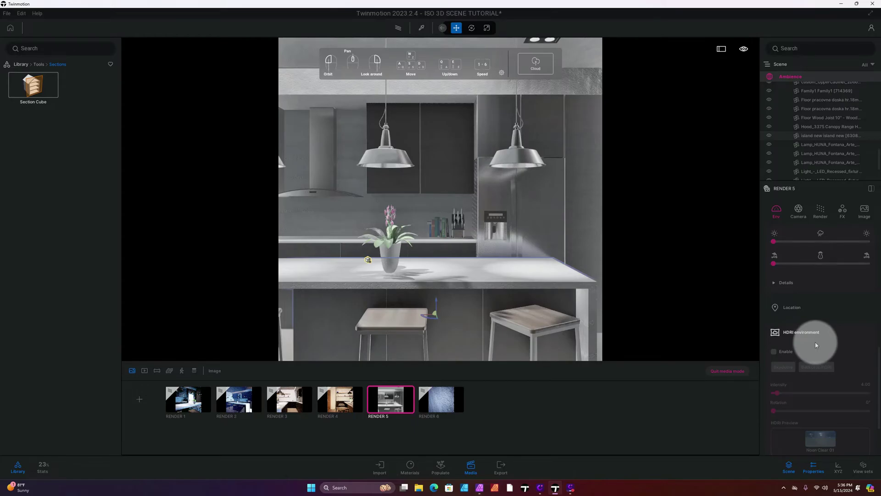
scroll(816, 346, "down", 2)
scroll(819, 342, "down", 2)
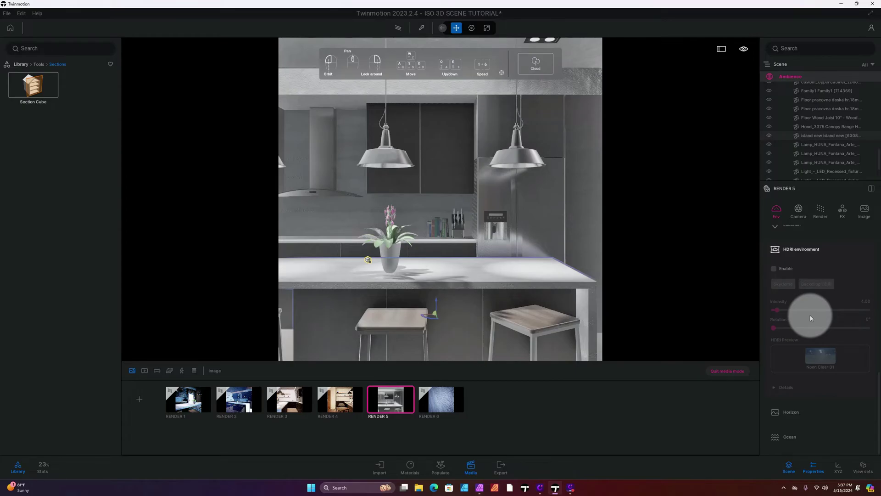
Step: In the camera effects, set vignetting to 75% and lens flare to 15%
left_click(798, 211)
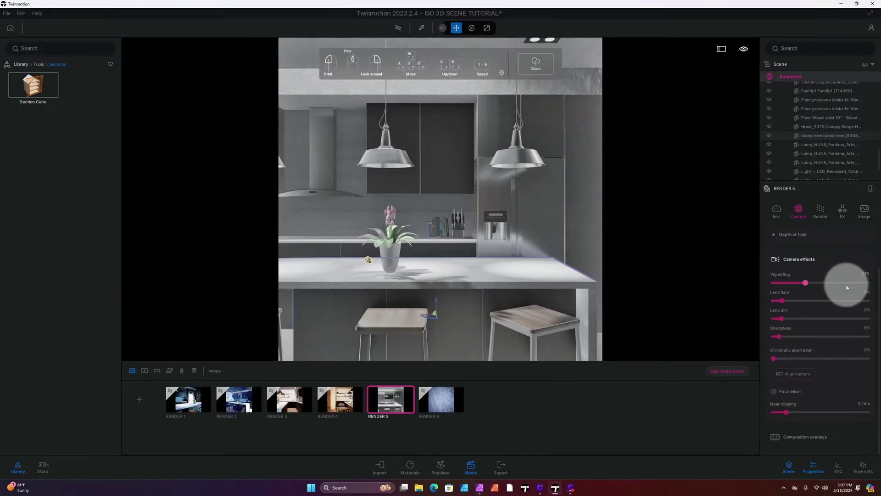
left_click(865, 274)
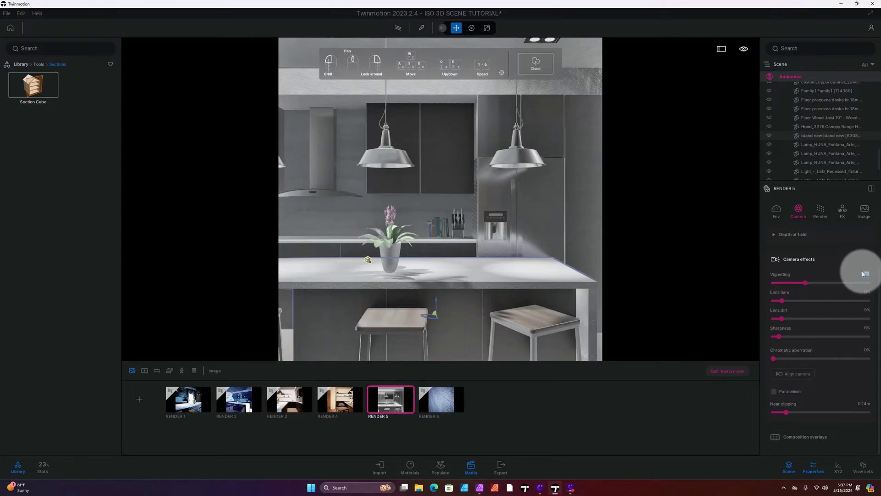
type("60")
key("Return")
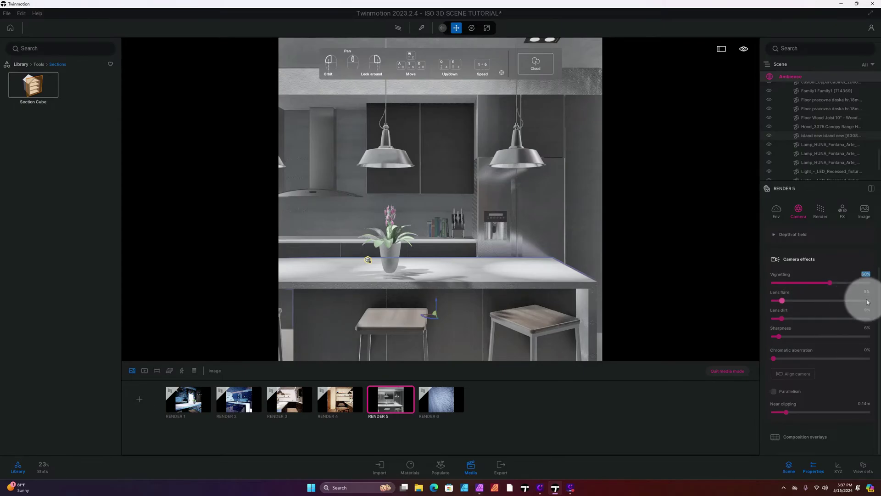
left_click(866, 293)
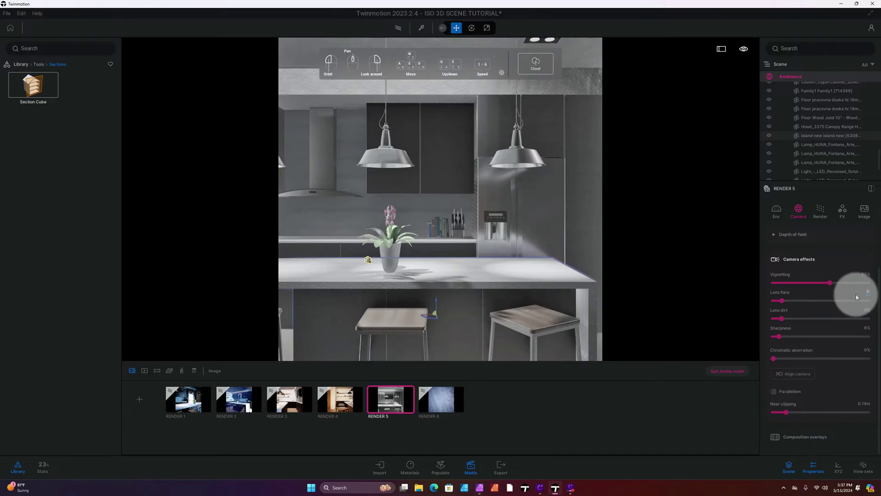
key("Return")
left_click(864, 274)
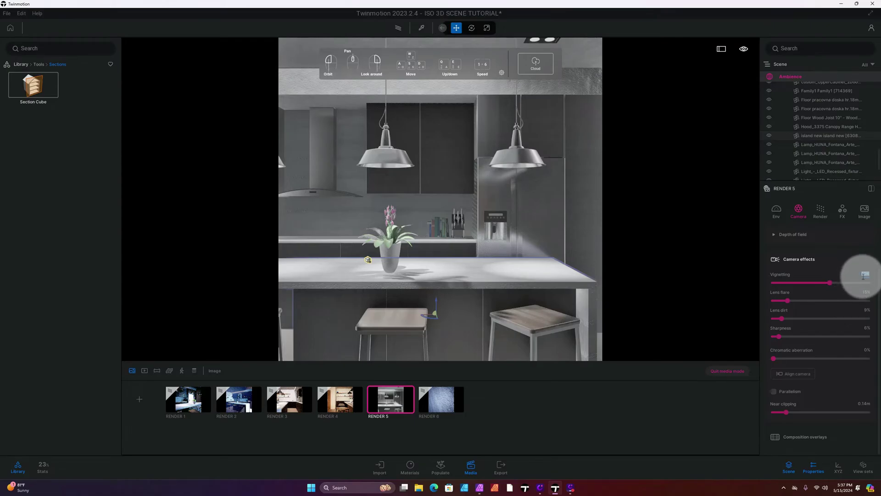
key("BackSpace")
type("75")
key("Return")
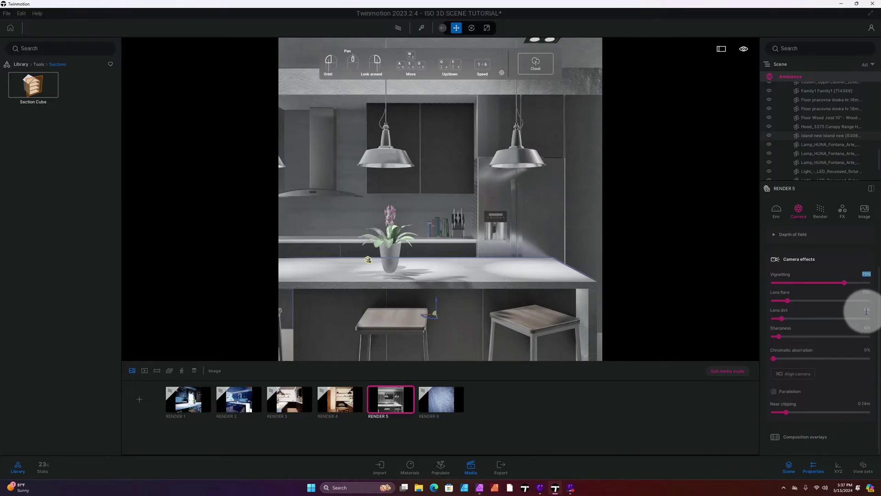
Step: Set lens dirt to 25% and sharpness to 25%
left_click(866, 310)
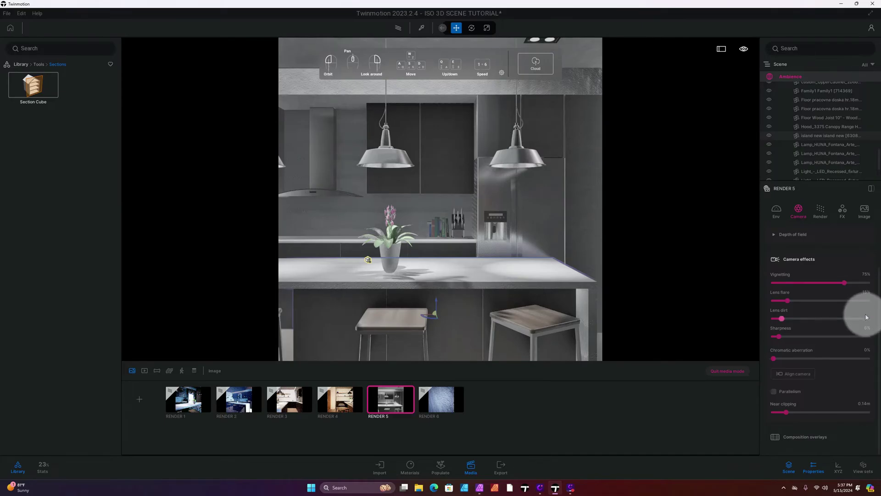
type("5")
key("Return")
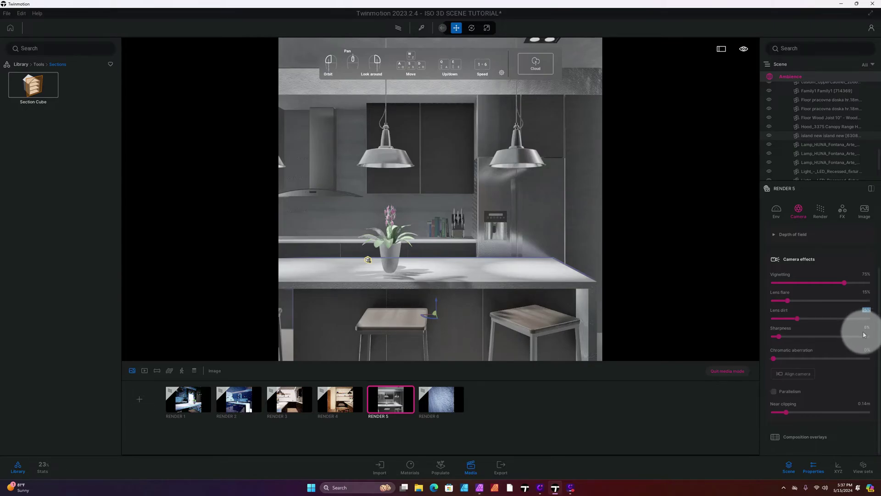
left_click(867, 328)
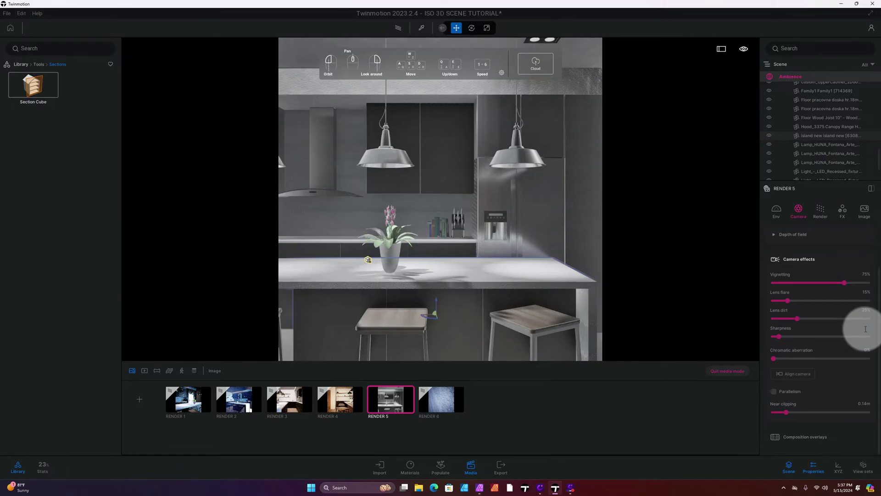
type("25")
key("Return")
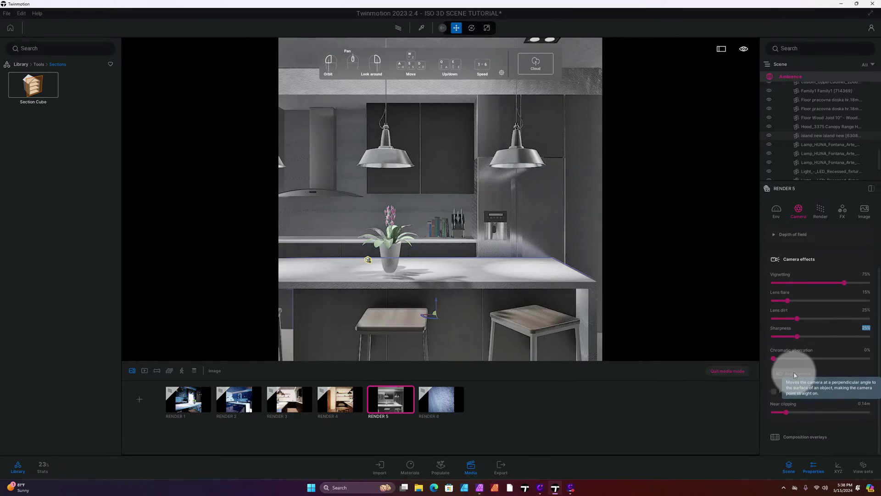
Step: Align the camera, frame the island and both stools frontally, and refresh the Render 5 thumbnail
left_click(794, 374)
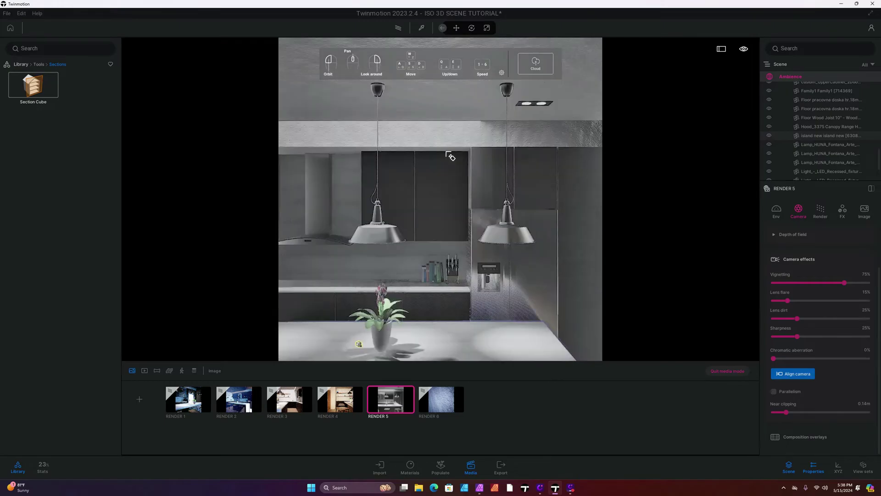
left_click_drag(445, 216, 445, 229)
key("q")
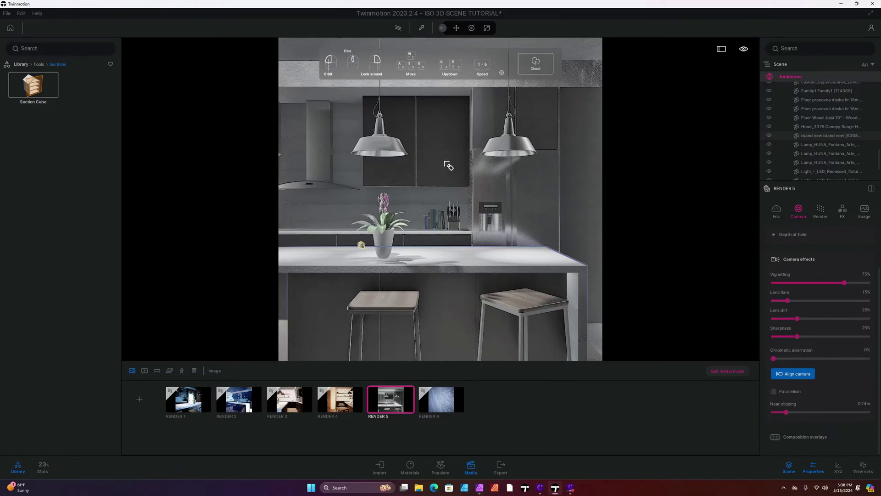
left_click(396, 389)
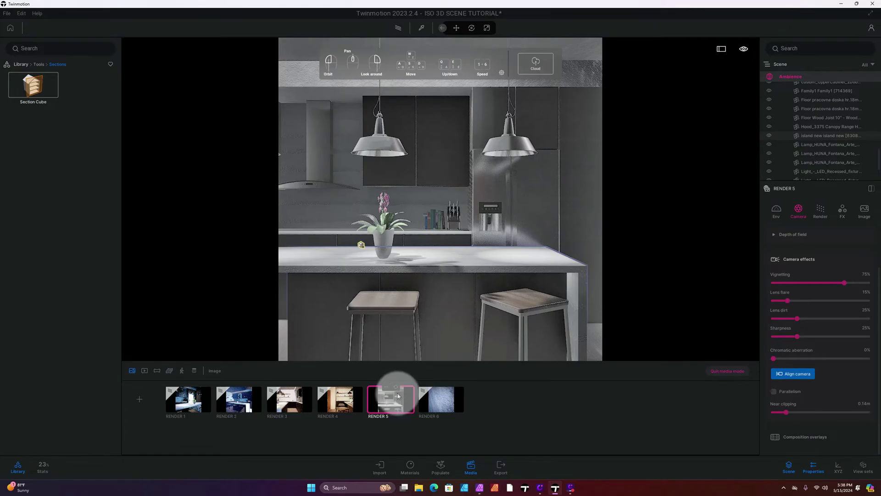
mouse_move(390, 400)
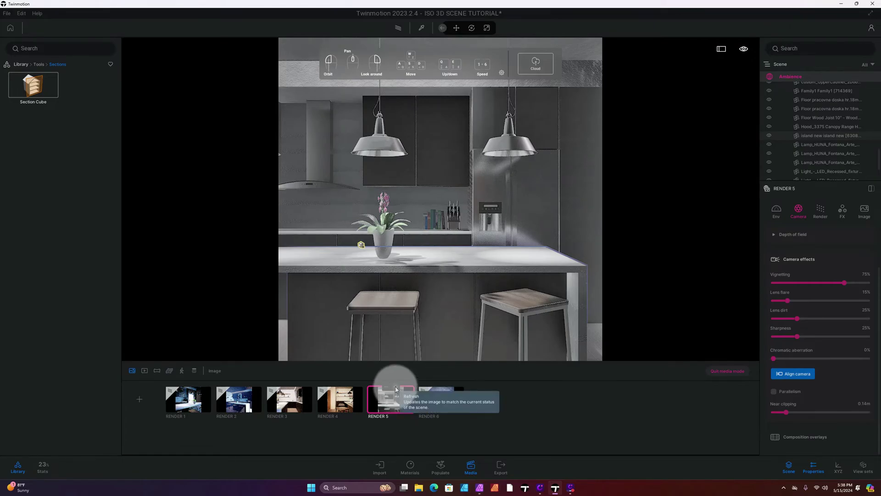
left_click(396, 390)
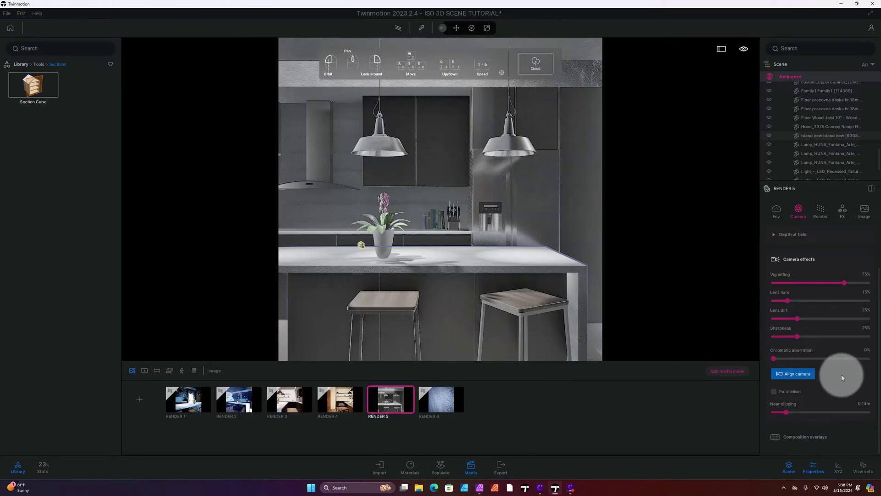
Step: Enable Parallelism for Render 5 and show its FX colour grading settings
left_click(775, 392)
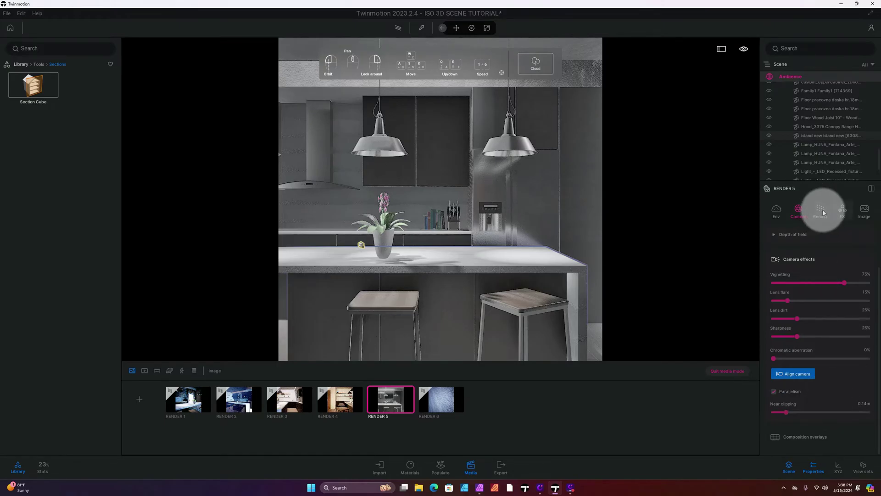
left_click(844, 210)
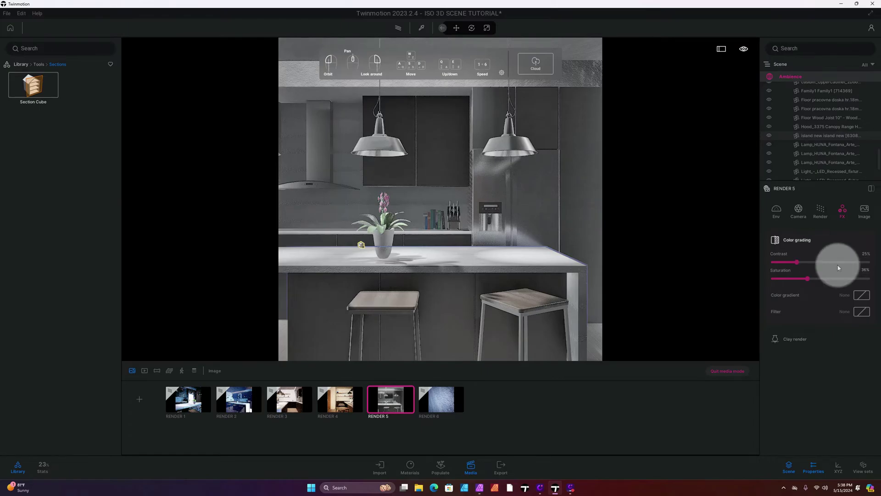
Step: Raise colour grading contrast to 40% and saturation to about 49%
left_click_drag(798, 262, 804, 261)
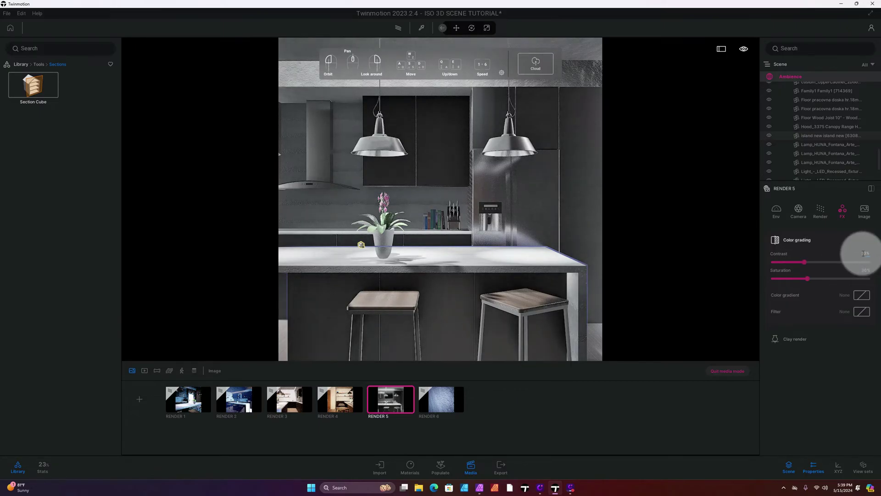
type("40")
key("Return")
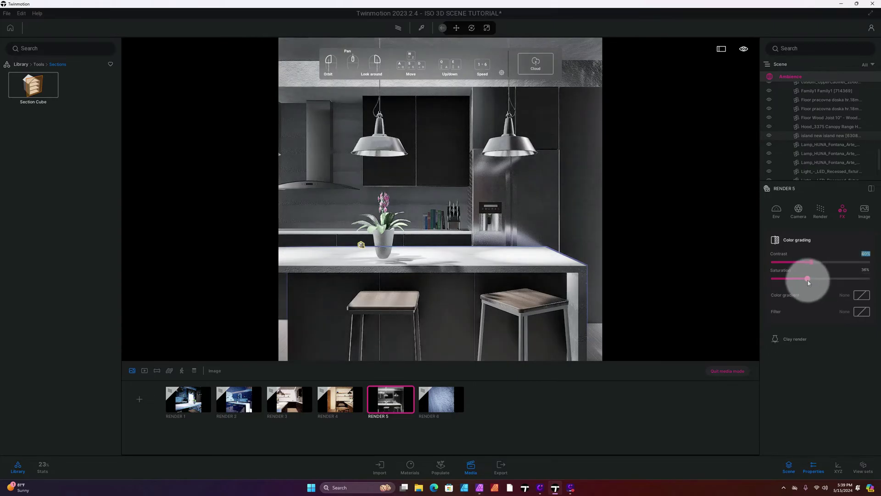
left_click_drag(808, 279, 817, 278)
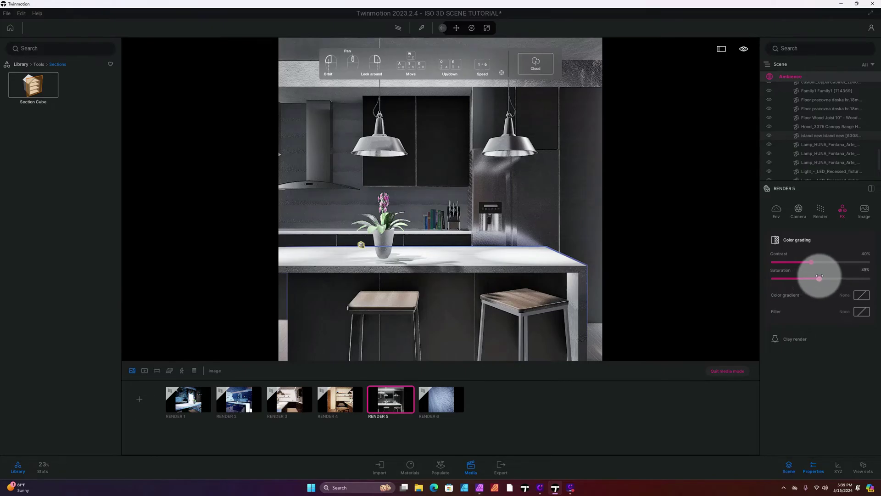
left_click_drag(818, 278, 820, 278)
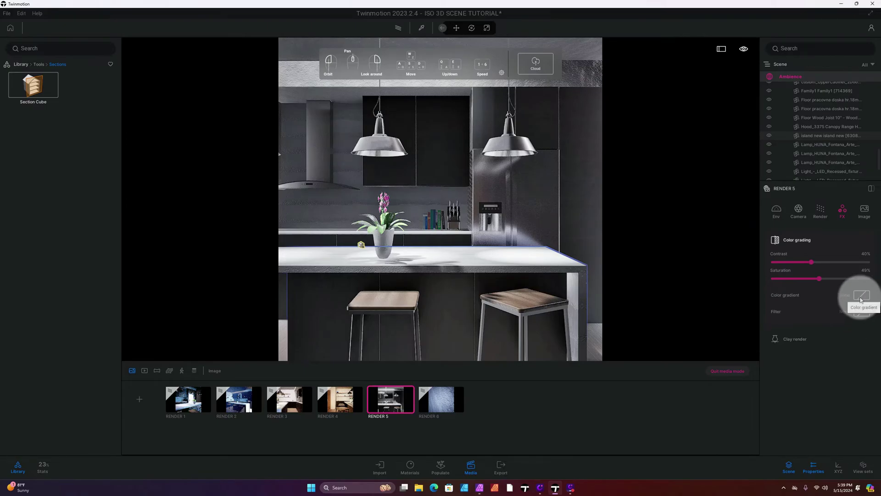
Step: Apply the Day Midday colour gradient after briefly trying Blue Tint
left_click(861, 298)
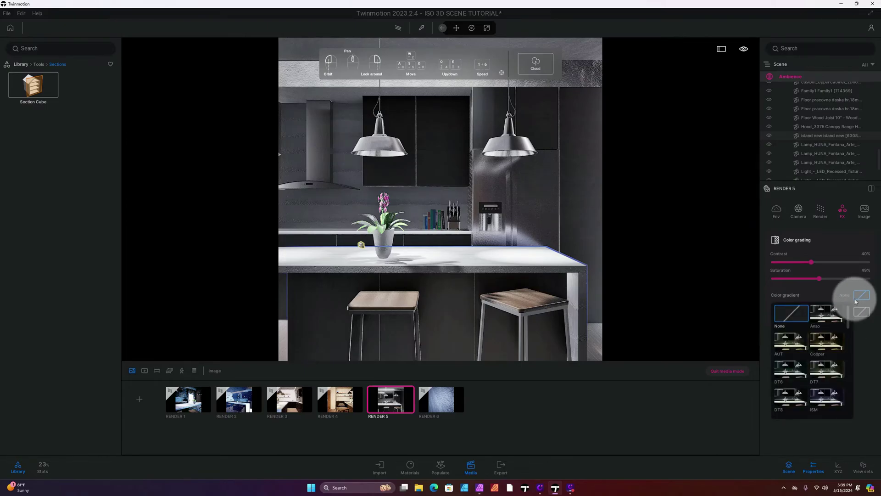
scroll(808, 322, "down", 1)
scroll(815, 325, "down", 1)
scroll(821, 328, "down", 1)
scroll(827, 330, "down", 1)
scroll(827, 329, "down", 1)
scroll(826, 330, "down", 1)
scroll(826, 330, "down", 1)
scroll(827, 329, "down", 1)
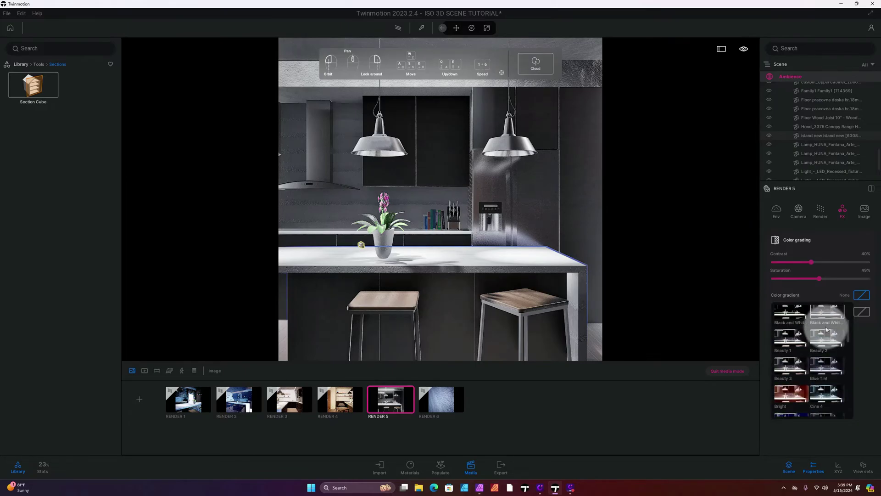
scroll(826, 328, "up", 2)
scroll(826, 329, "up", 1)
scroll(826, 328, "up", 1)
scroll(825, 328, "down", 1)
scroll(825, 327, "down", 1)
scroll(825, 328, "down", 1)
scroll(826, 327, "down", 1)
left_click(823, 340)
scroll(823, 340, "down", 1)
scroll(820, 334, "down", 2)
scroll(818, 331, "down", 2)
scroll(791, 333, "down", 2)
scroll(791, 333, "down", 1)
scroll(806, 333, "down", 1)
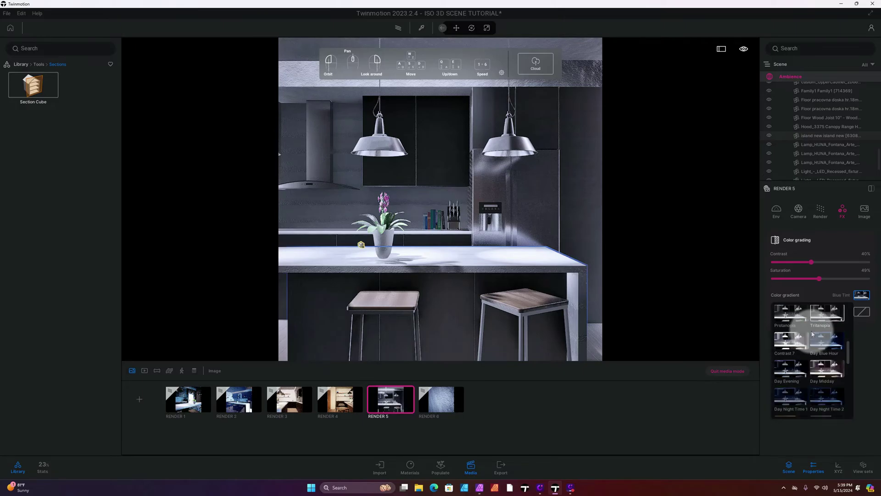
left_click(826, 367)
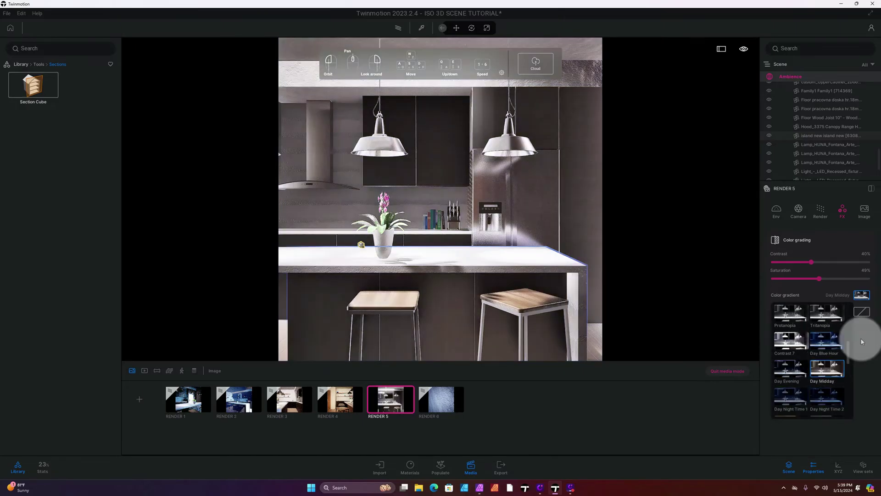
left_click(865, 332)
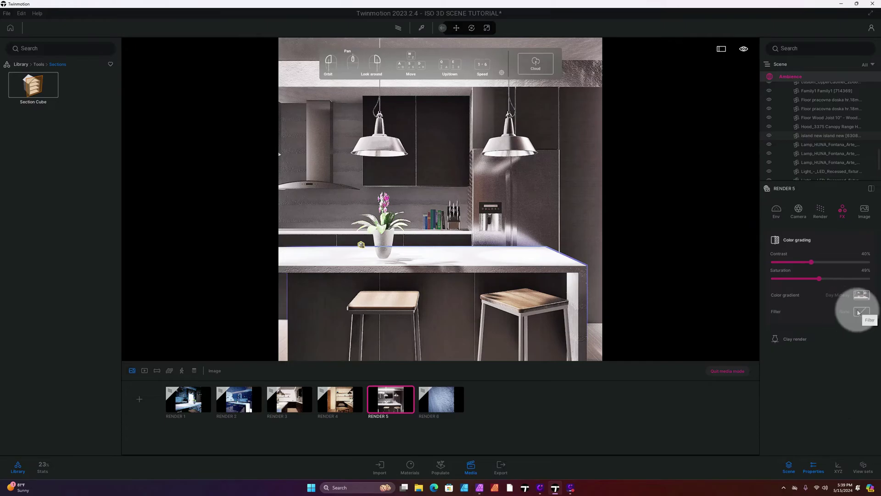
Step: Keep the filter at None and raise saturation to about 55%
left_click(861, 312)
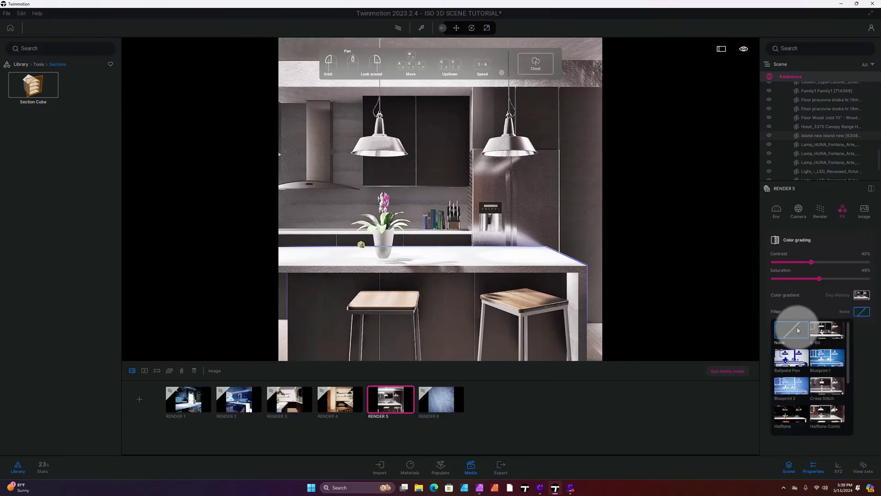
left_click(872, 323)
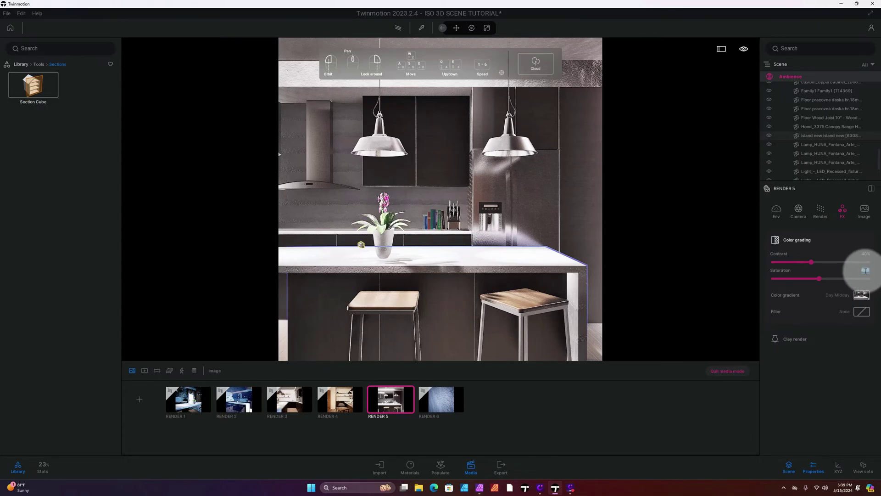
type("55")
key("Return")
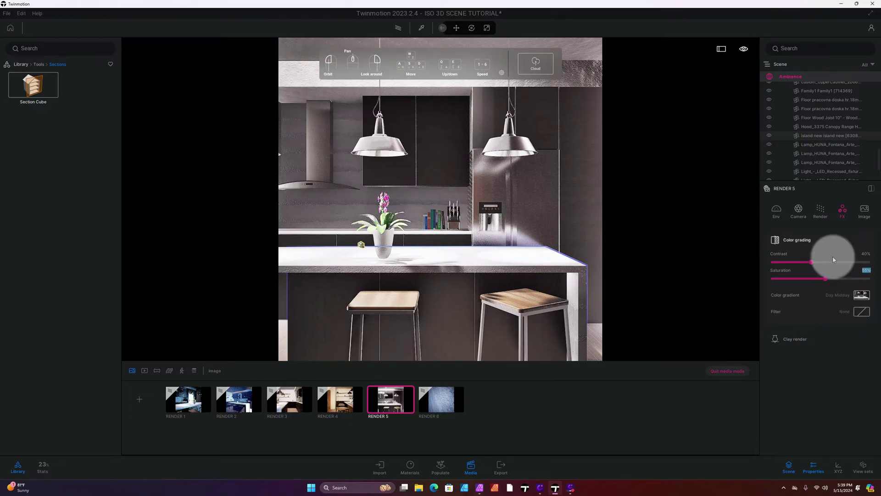
Step: Set Render 5's camera focal length to 54mm after trying nearby values
left_click(798, 210)
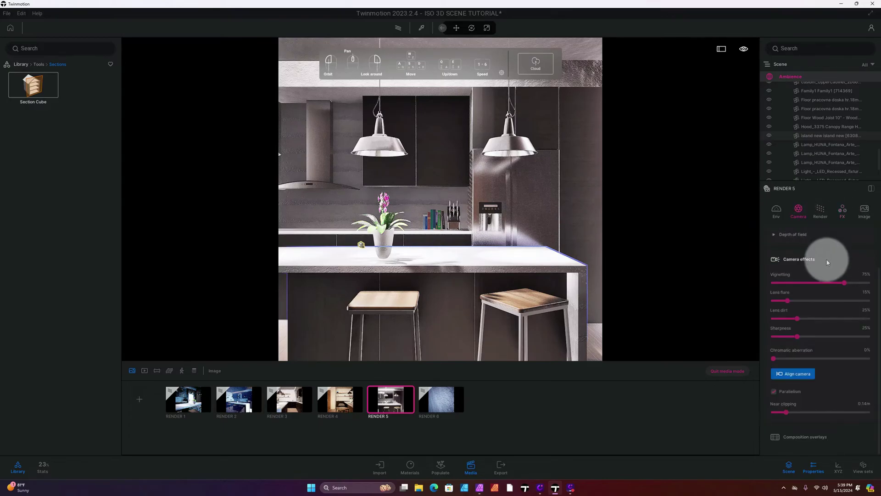
scroll(827, 261, "up", 1)
scroll(827, 261, "up", 1)
scroll(827, 261, "up", 1)
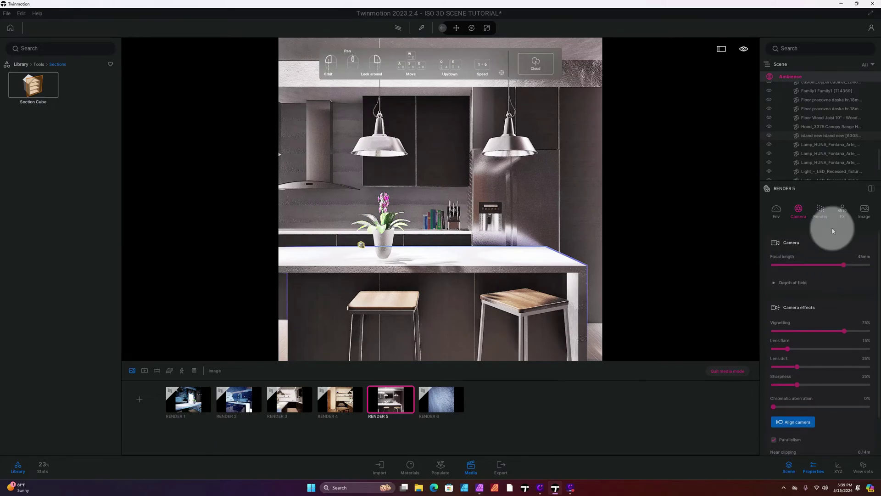
left_click_drag(844, 265, 842, 265)
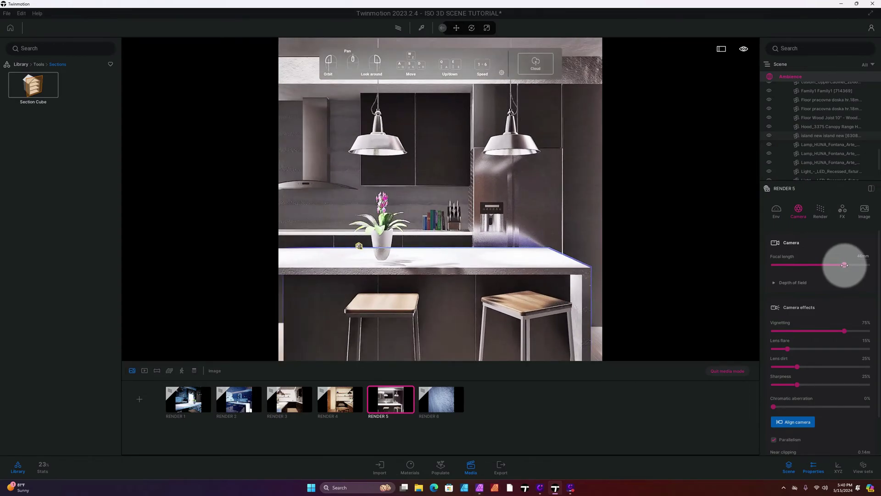
left_click_drag(842, 265, 846, 265)
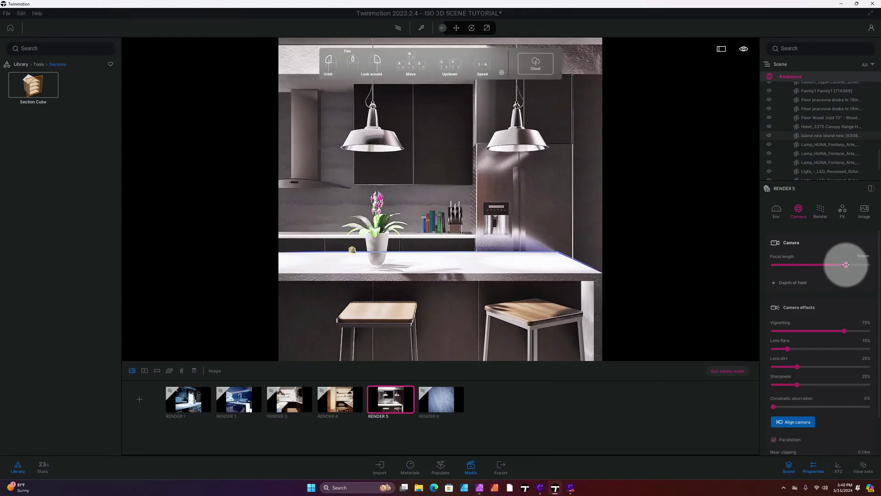
left_click_drag(846, 265, 844, 265)
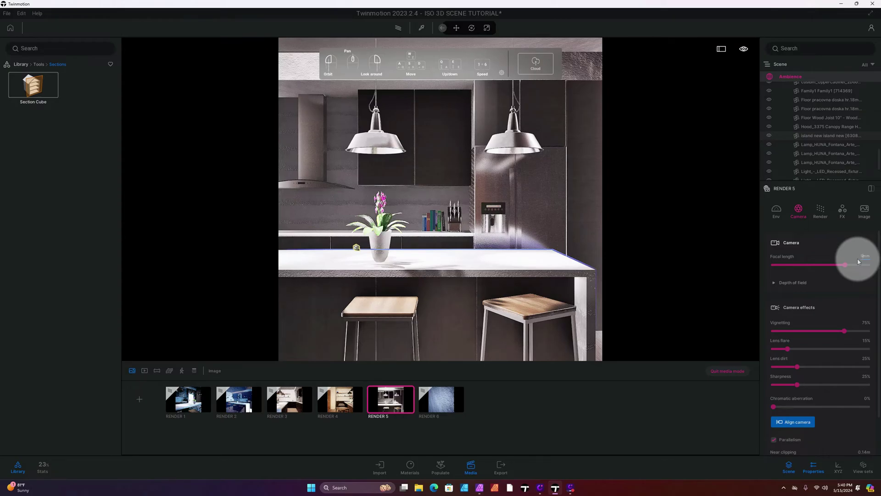
type("54")
key("Return")
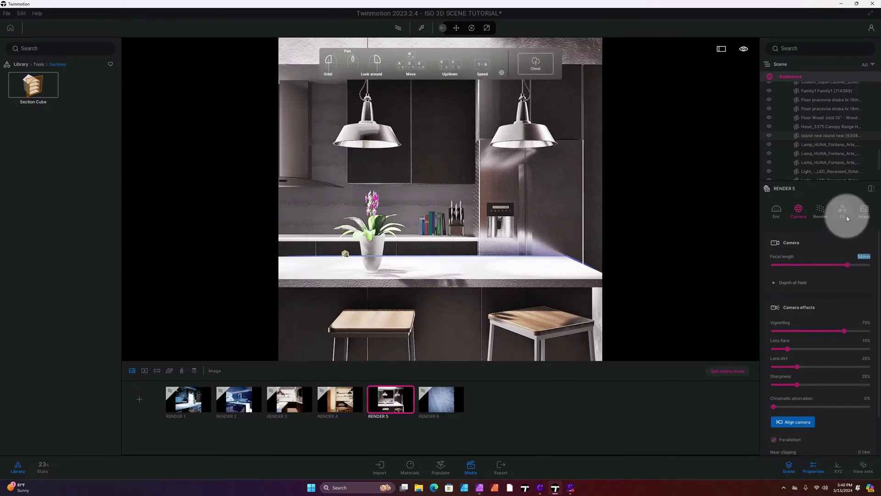
Step: Enable tiled rendering for Render 5's 4000×4000 output, then show its rendering settings
left_click(865, 212)
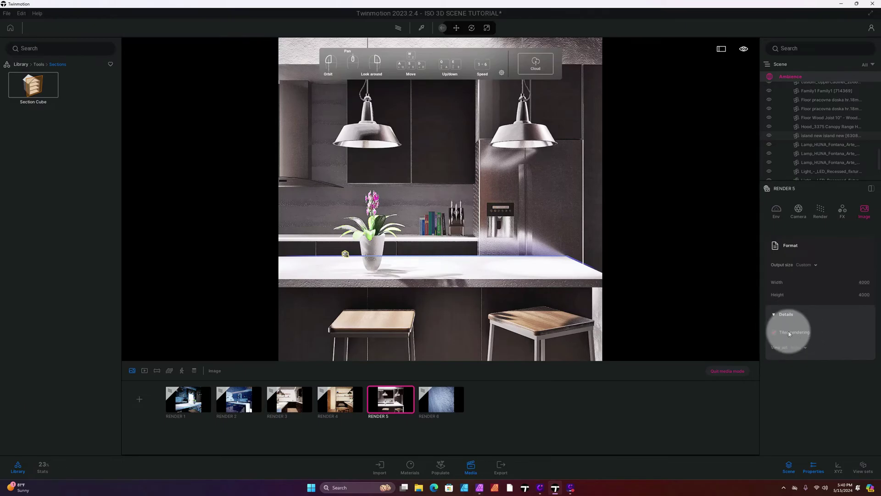
mouse_move(794, 332)
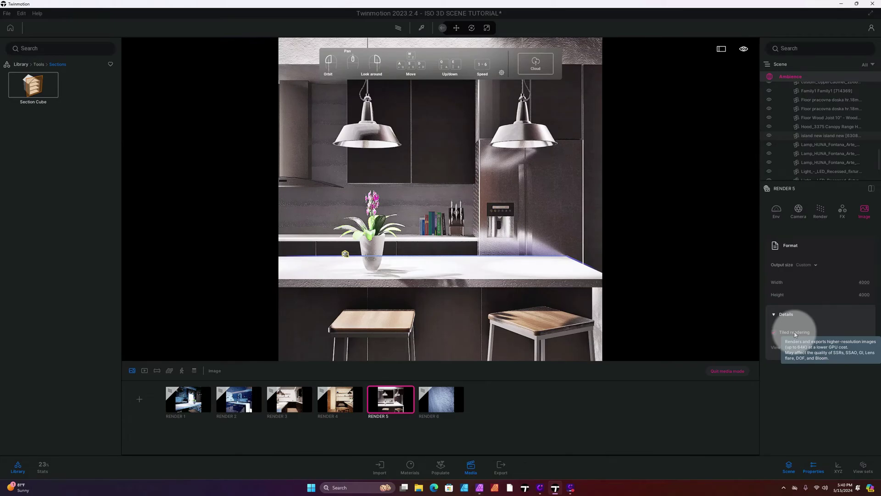
left_click(795, 333)
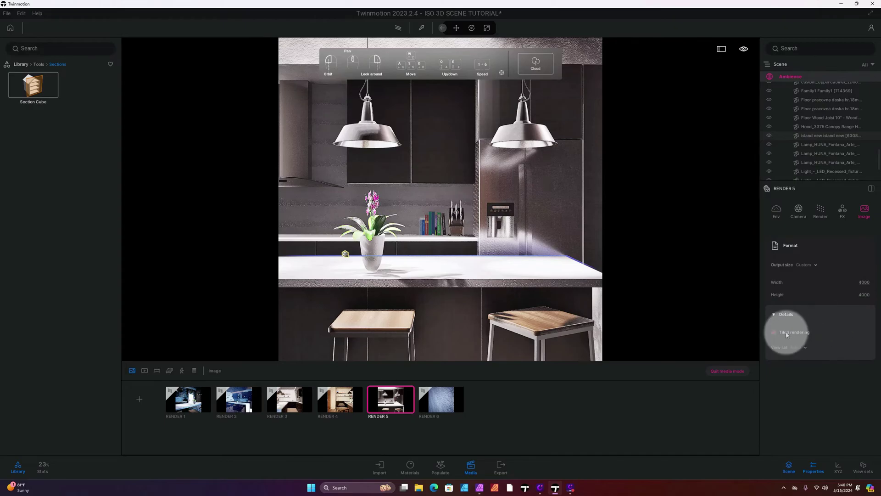
left_click(820, 210)
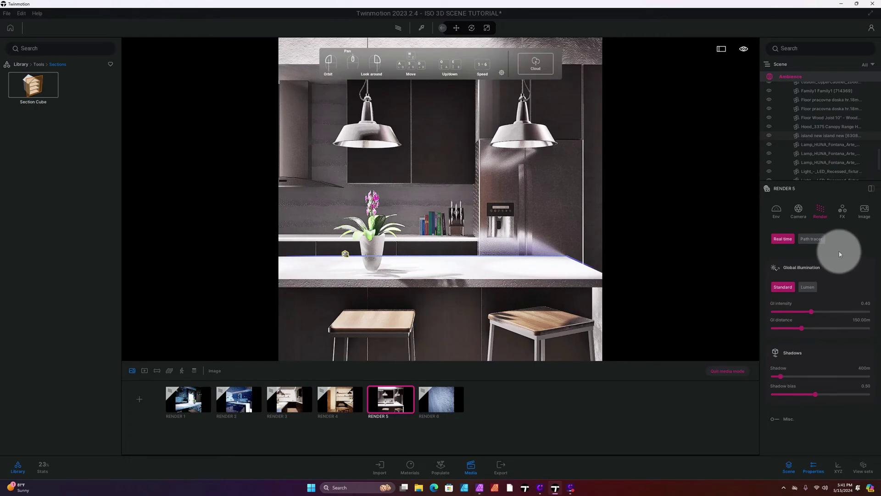
Step: Switch Render 5 to the path tracer: 3000 samples per pixel, 15 max bounces, fireflies 3.00
left_click(817, 240)
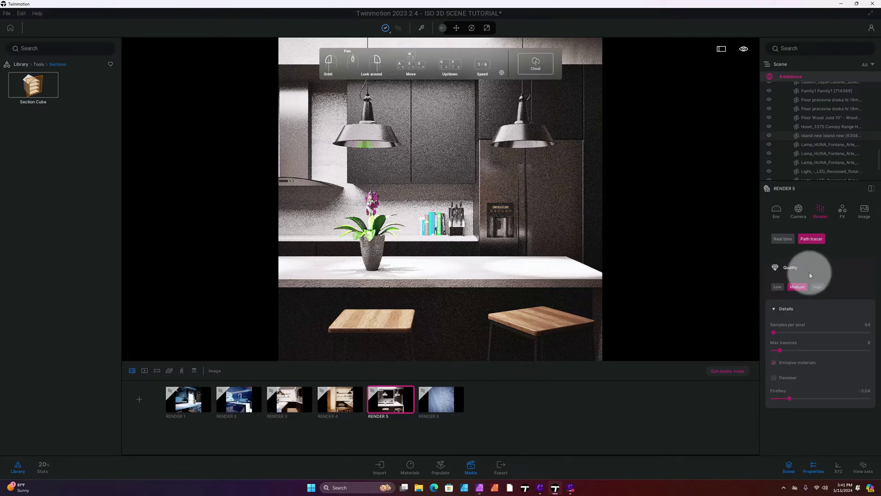
left_click(865, 325)
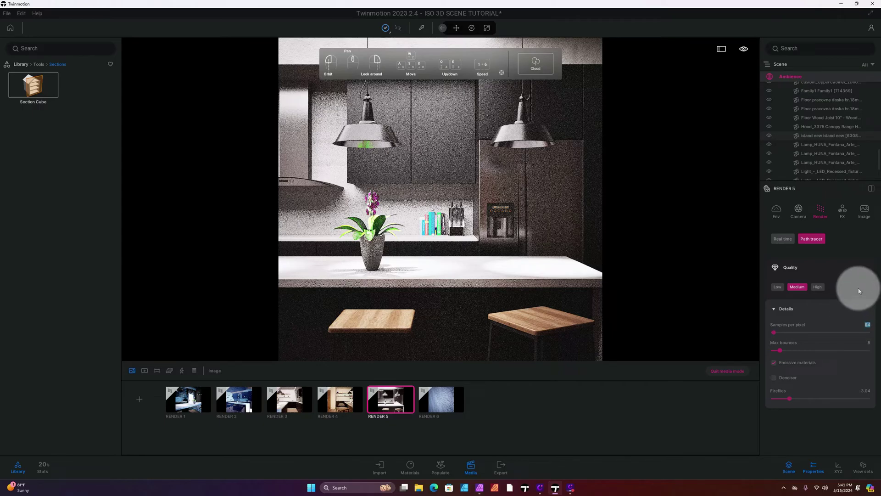
type("3000")
key("Return")
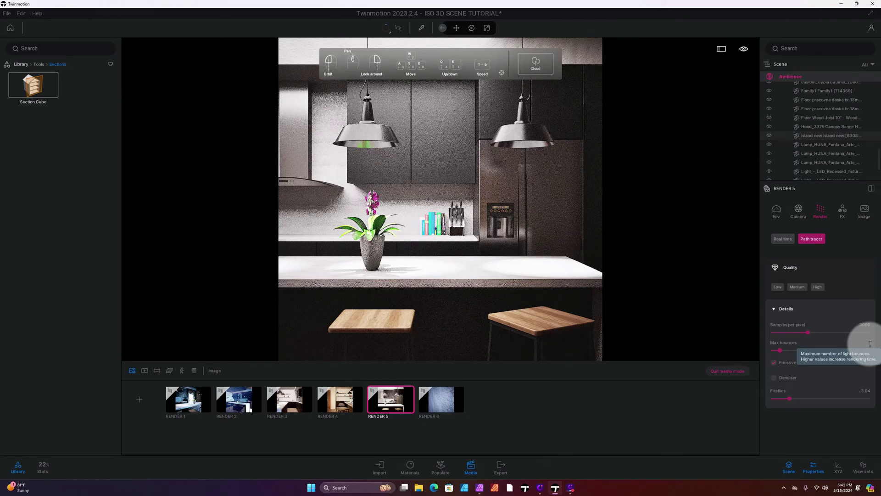
double_click(869, 344)
type("16")
key("Return")
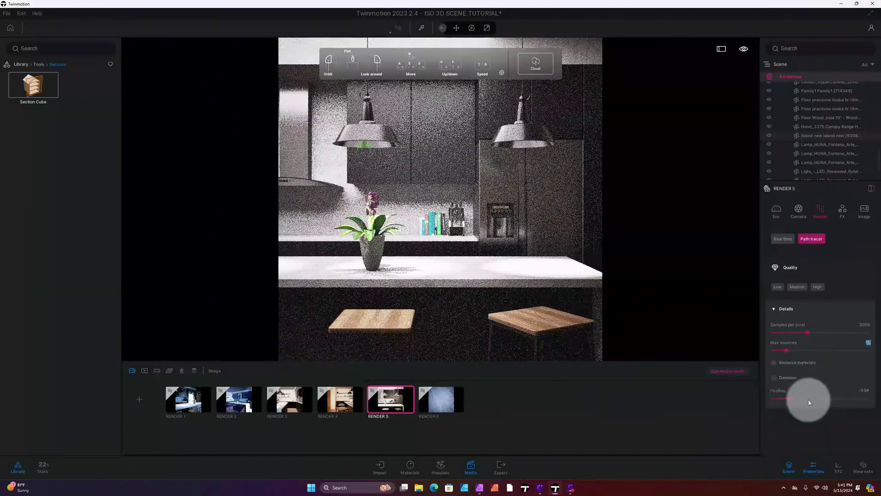
double_click(870, 391)
key("BackSpace")
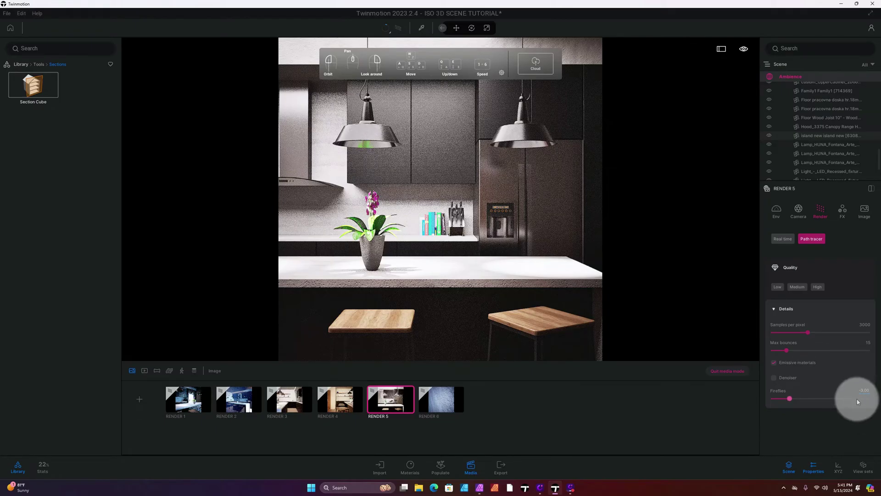
key("Return")
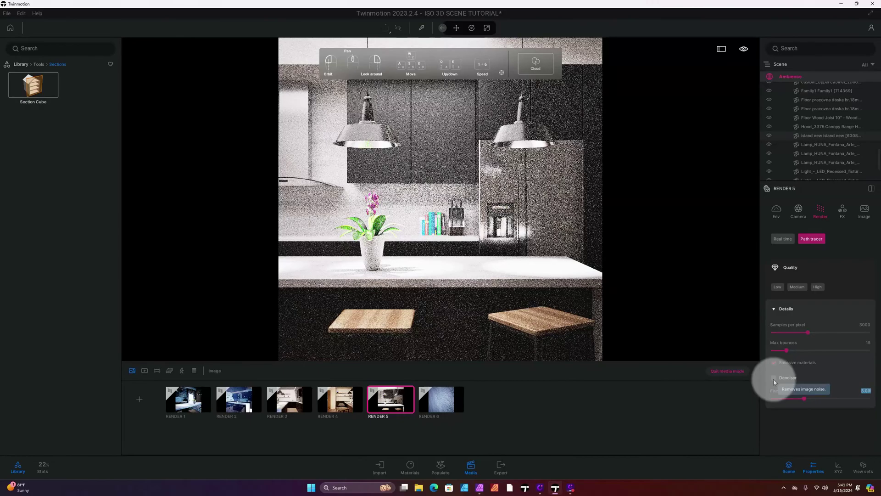
mouse_move(774, 377)
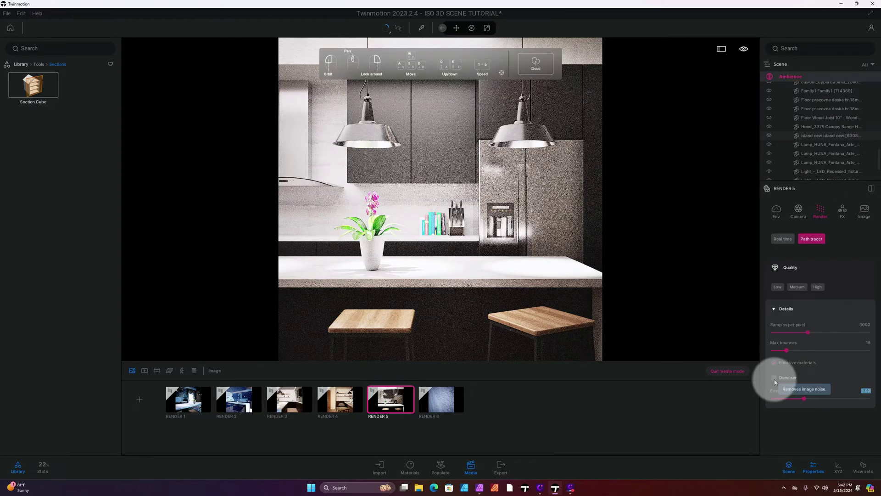
Step: Turn on the path tracer's Denoiser for Render 5, then bring up the FX colour grading
left_click(774, 377)
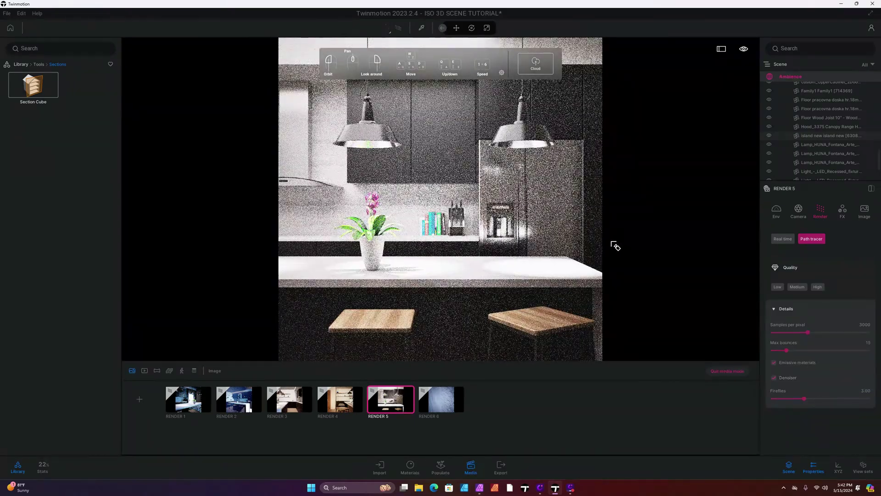
left_click(388, 29)
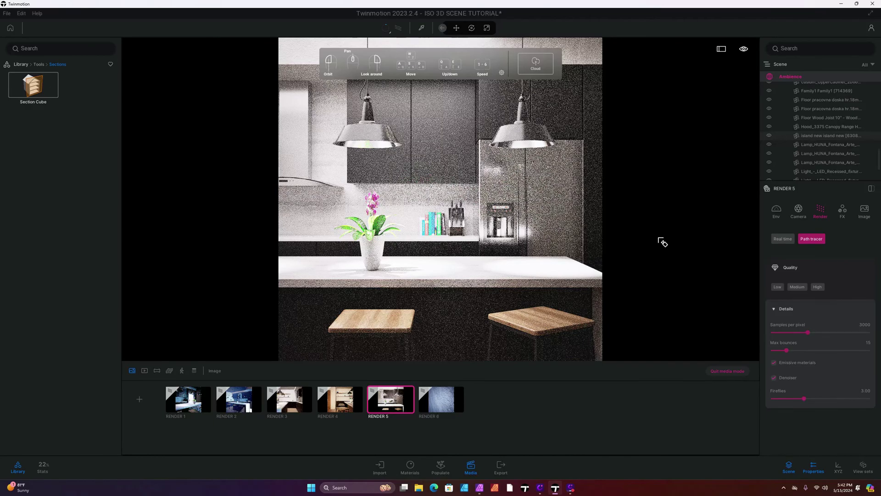
left_click_drag(762, 279, 844, 284)
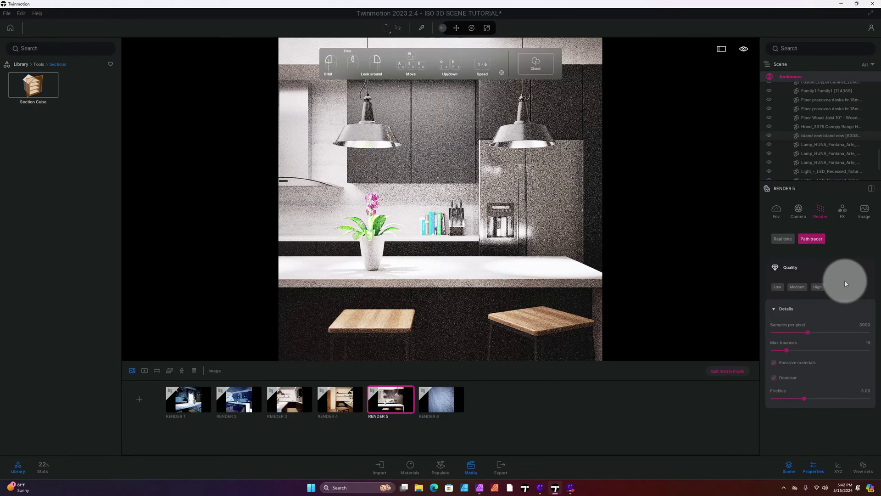
left_click(398, 398)
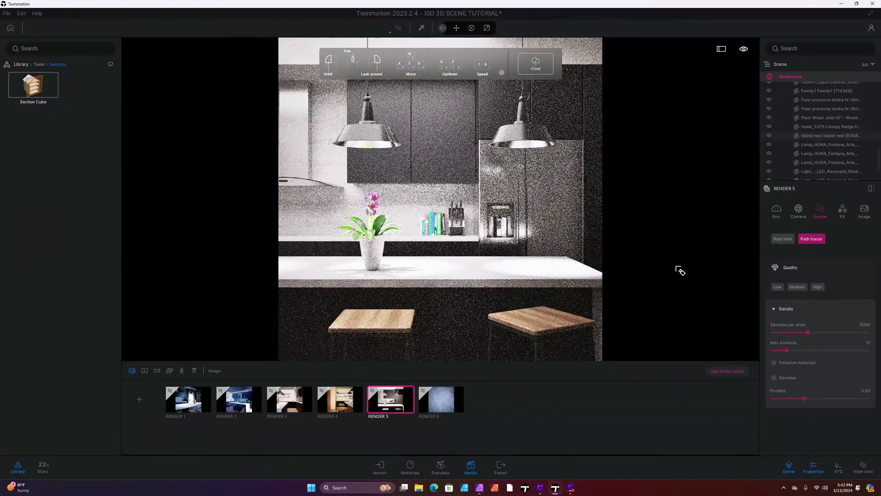
left_click(833, 288)
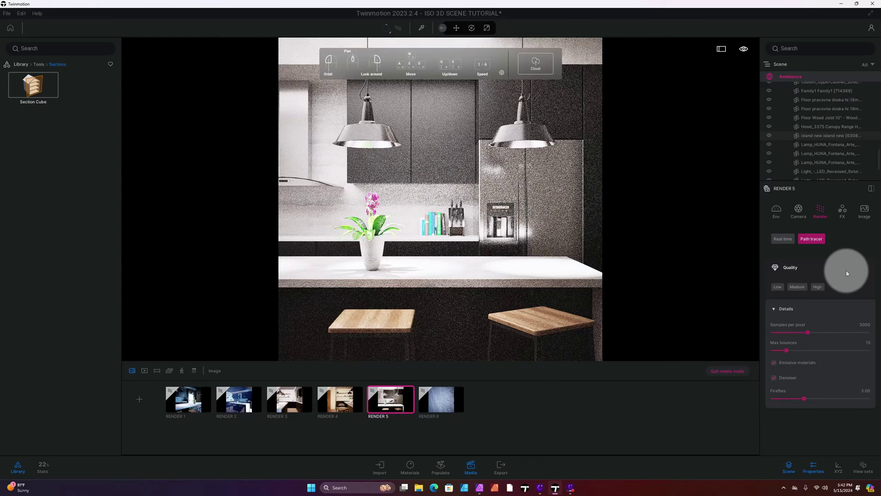
left_click(843, 218)
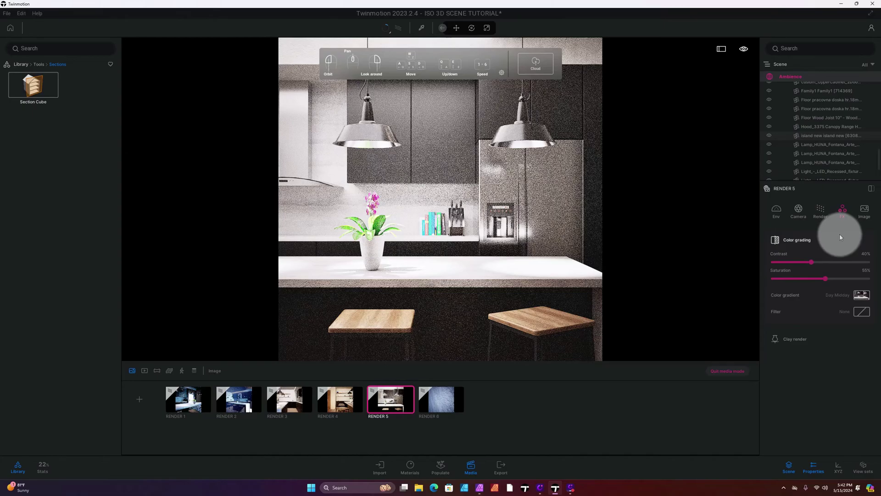
Step: Scroll through Render 5's environment lighting settings in the Env tab
left_click(777, 214)
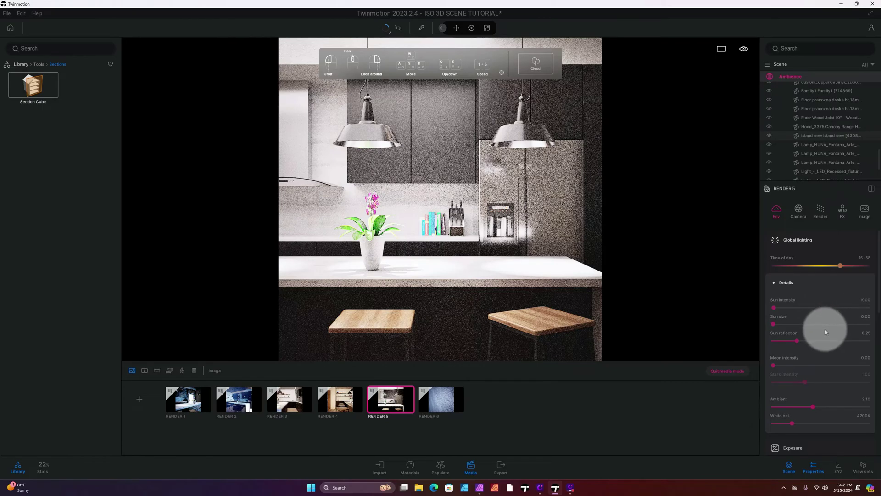
scroll(824, 330, "down", 1)
scroll(825, 331, "down", 1)
scroll(825, 331, "down", 2)
scroll(825, 331, "down", 2)
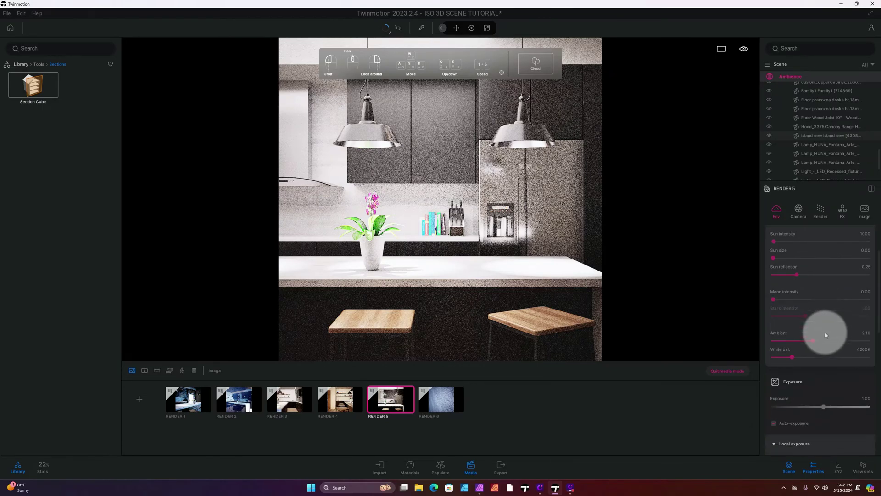
scroll(825, 334, "down", 2)
scroll(825, 334, "down", 2)
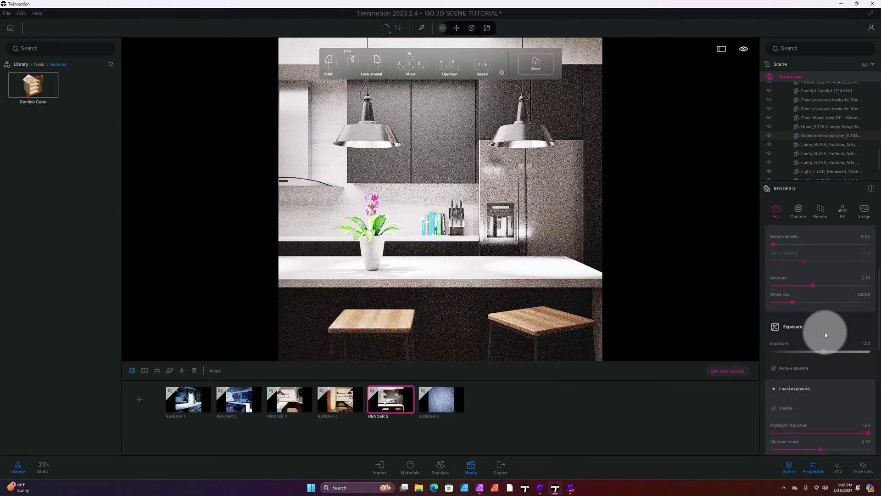
scroll(825, 334, "down", 2)
scroll(825, 334, "down", 1)
scroll(825, 334, "down", 2)
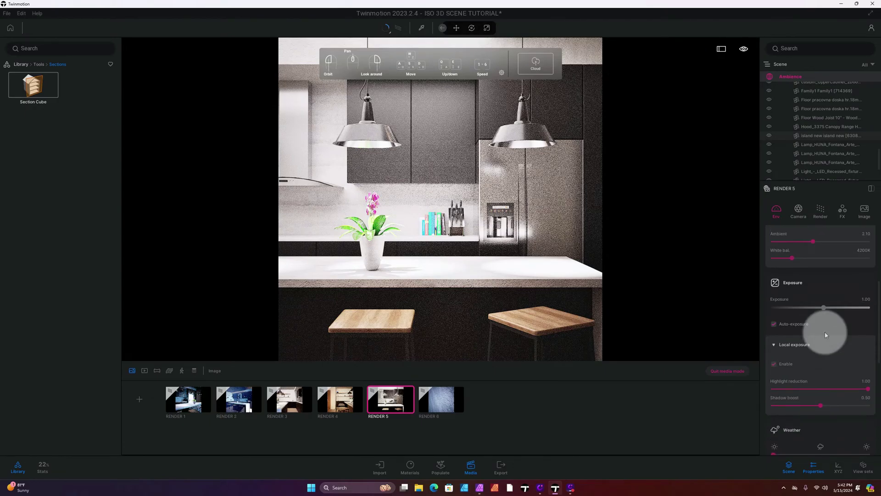
scroll(824, 334, "down", 2)
scroll(825, 334, "down", 1)
scroll(825, 334, "down", 1)
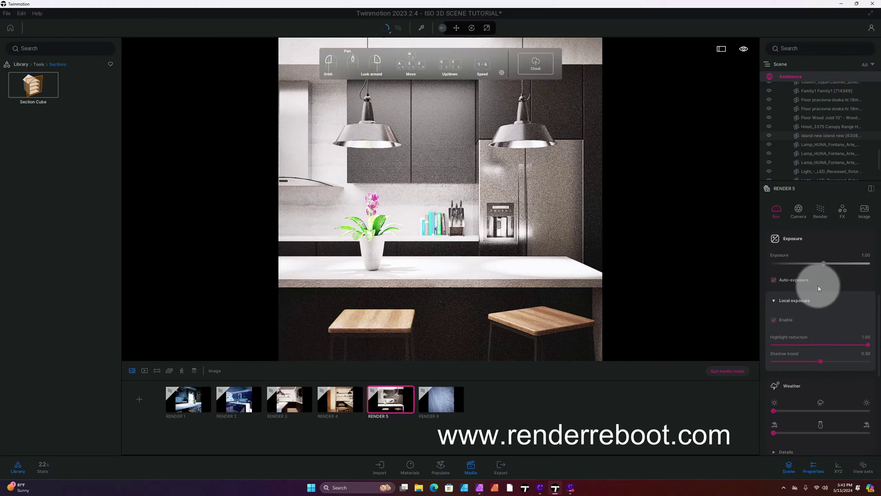
mouse_move(794, 324)
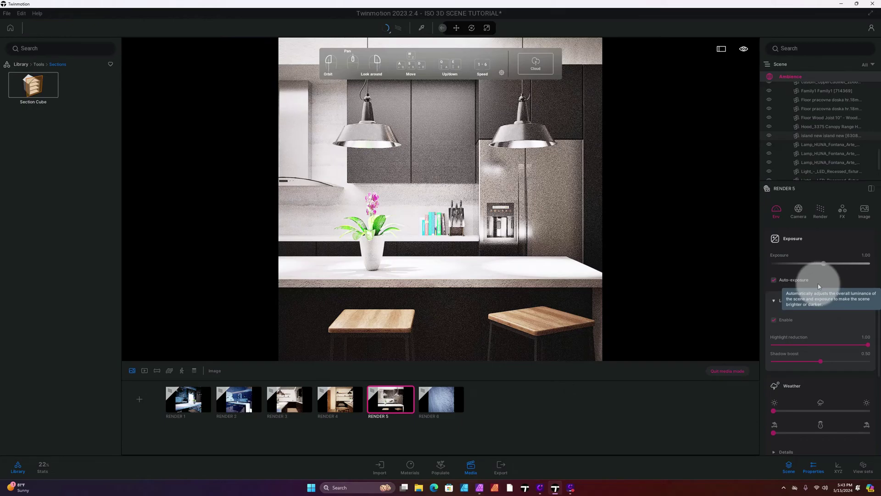
scroll(818, 286, "up", 1)
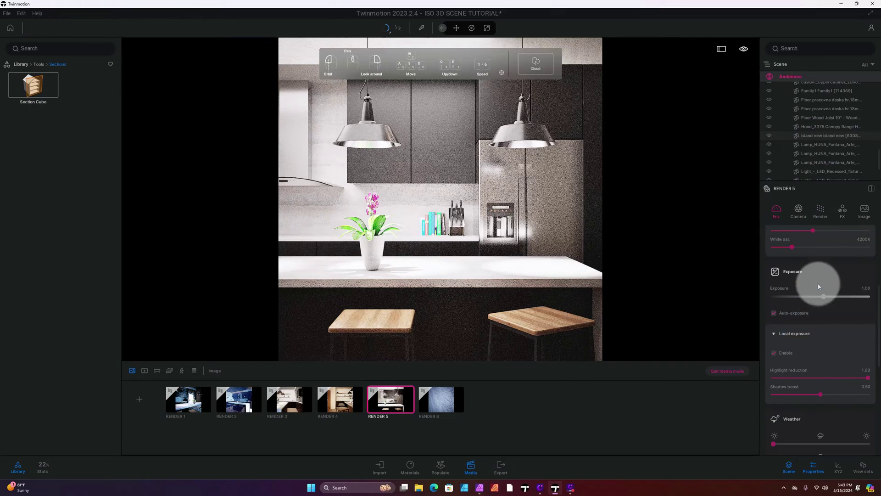
scroll(818, 286, "up", 2)
scroll(818, 286, "up", 2)
scroll(817, 282, "up", 2)
scroll(818, 283, "up", 1)
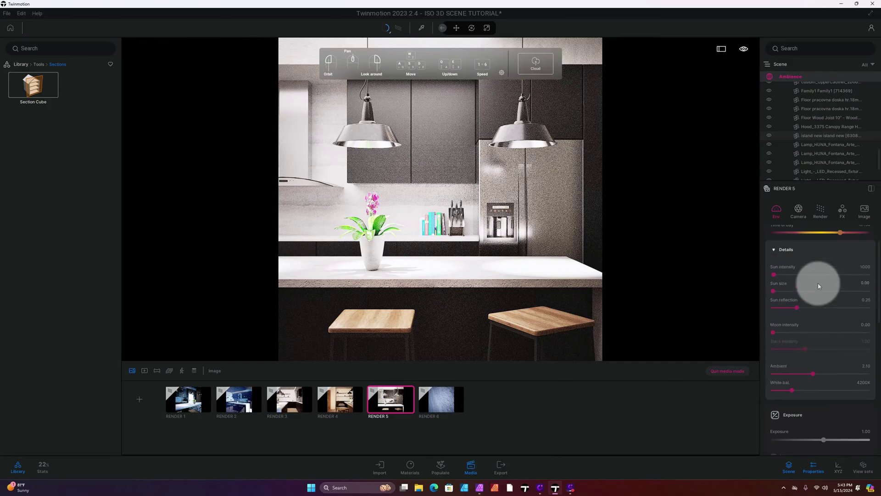
scroll(815, 275, "up", 2)
Step: Review the Camera settings, then return to the path tracing settings
left_click(798, 210)
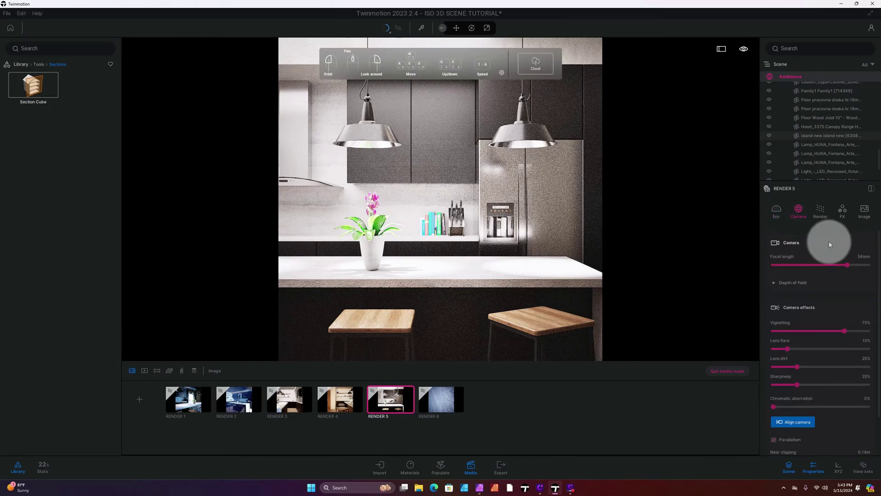
scroll(843, 310, "down", 2)
scroll(844, 310, "down", 1)
scroll(843, 312, "down", 1)
scroll(843, 312, "down", 1)
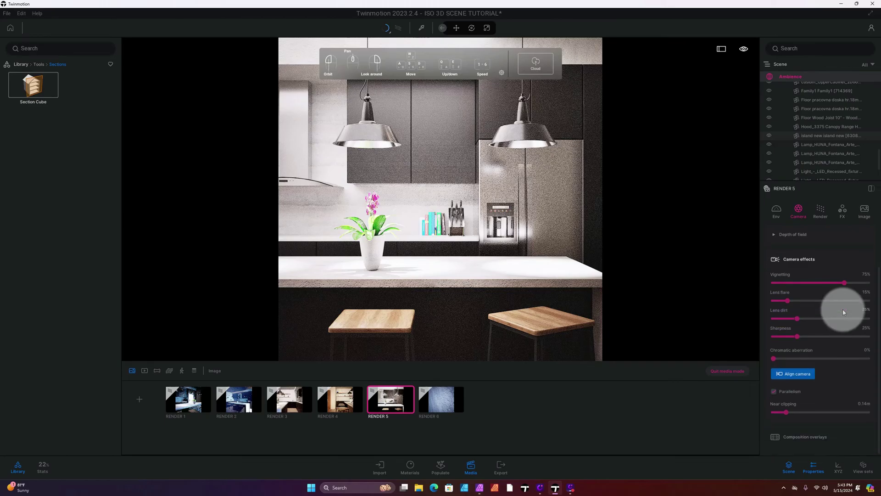
scroll(843, 312, "up", 2)
scroll(843, 310, "up", 1)
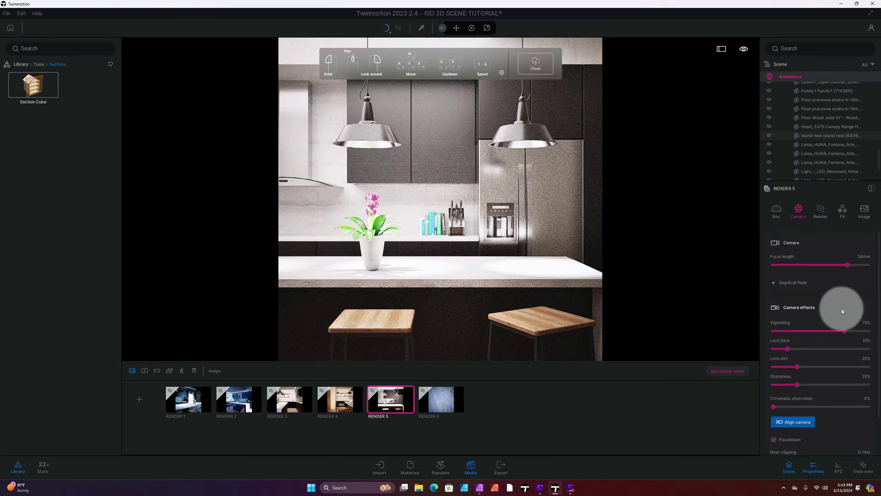
left_click(824, 217)
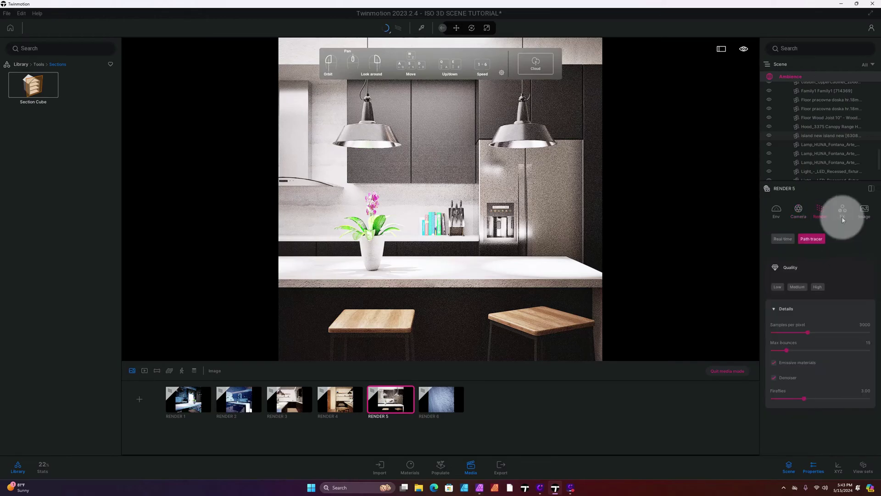
Step: Check Color grading, then confirm the custom 4000×4000 tiled output format
left_click(842, 211)
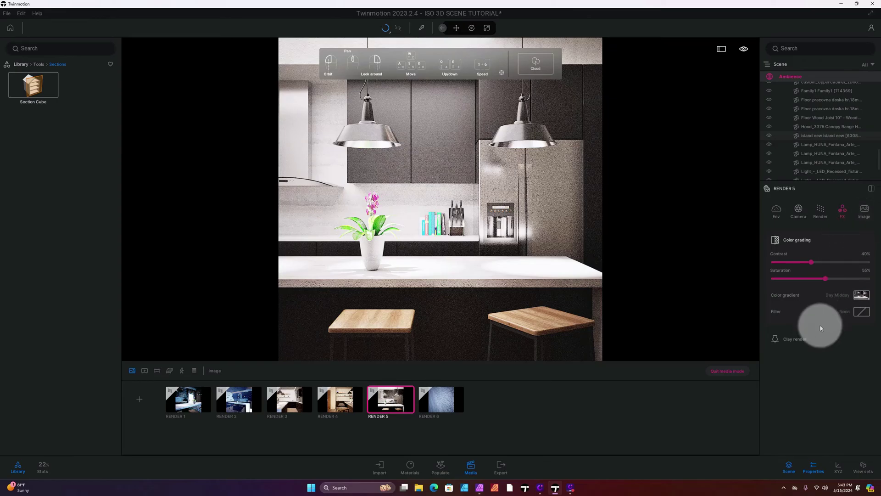
left_click(861, 220)
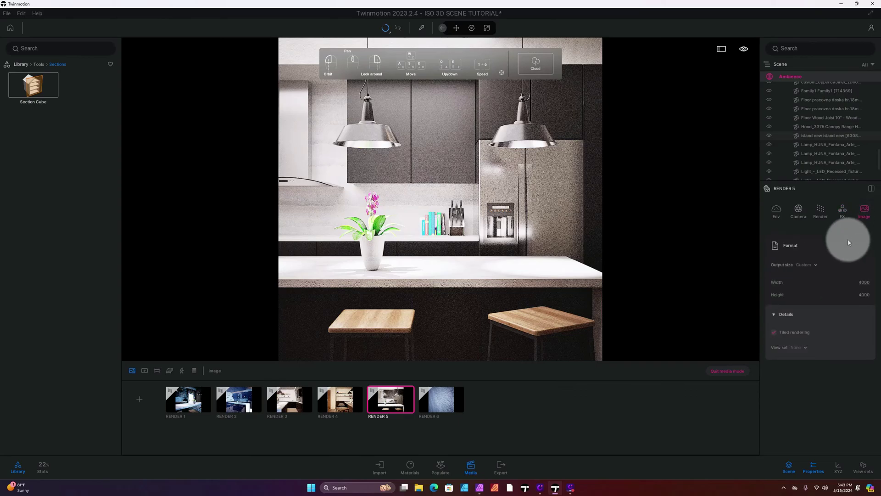